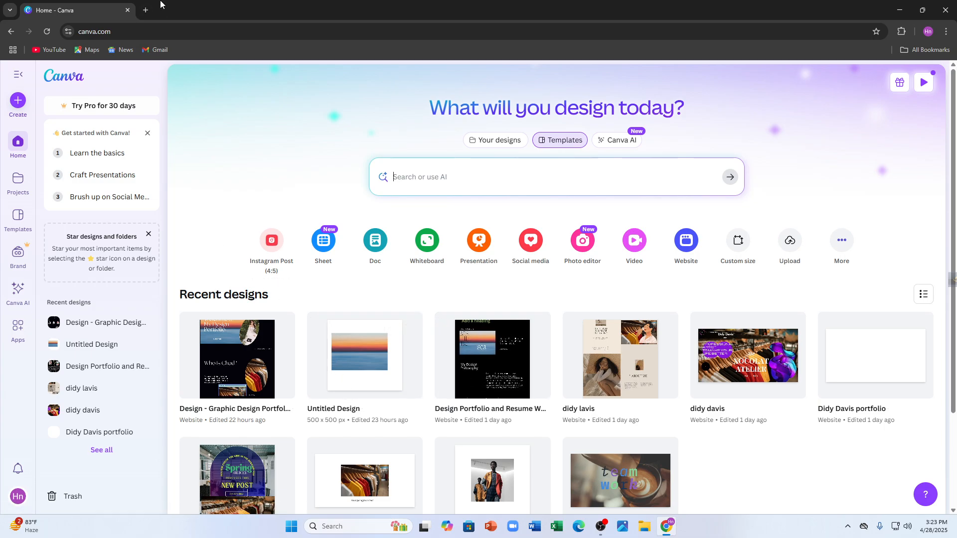
Open the Stripe website in a new browser tab and return to the Canva home page.
click(146, 10)
text(str)
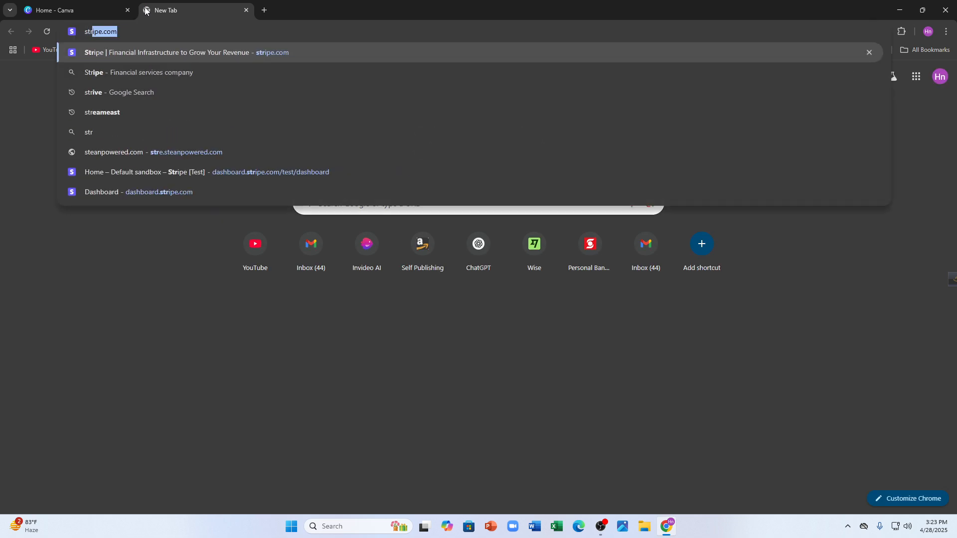
text(ipe)
key(Return)
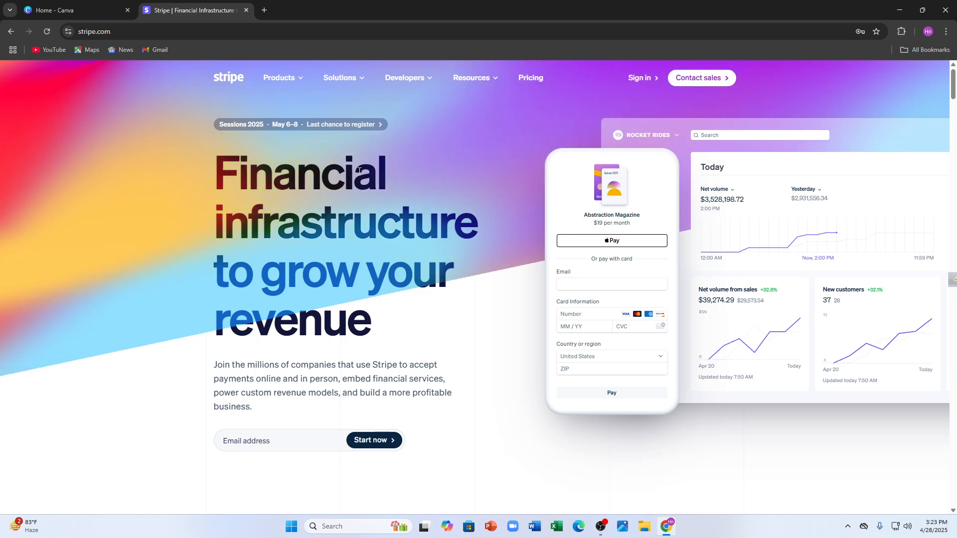
click(65, 4)
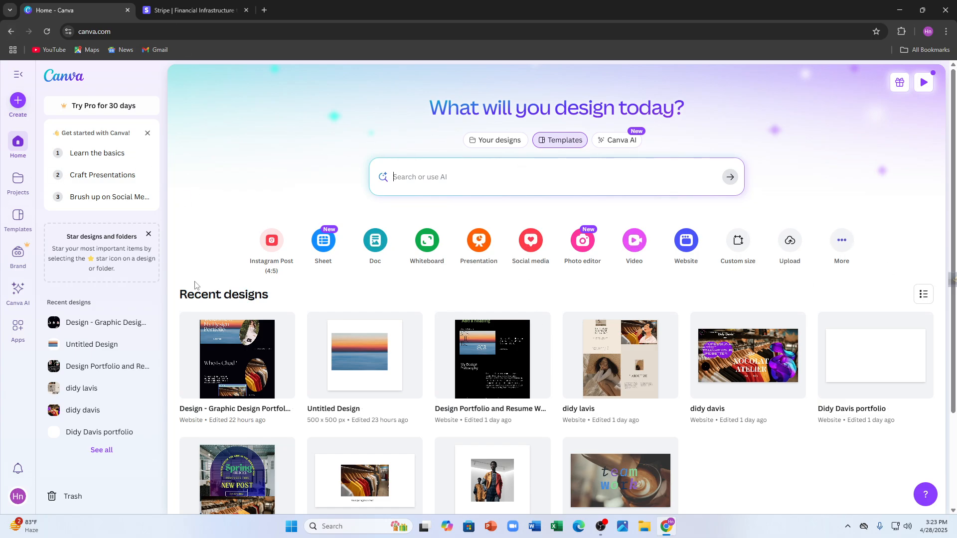
click(17, 495)
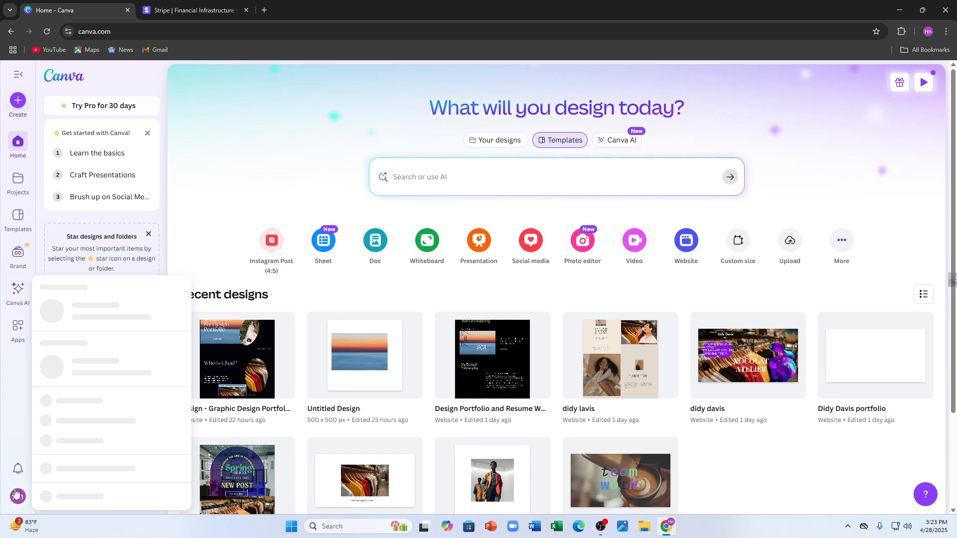
right_click(232, 158)
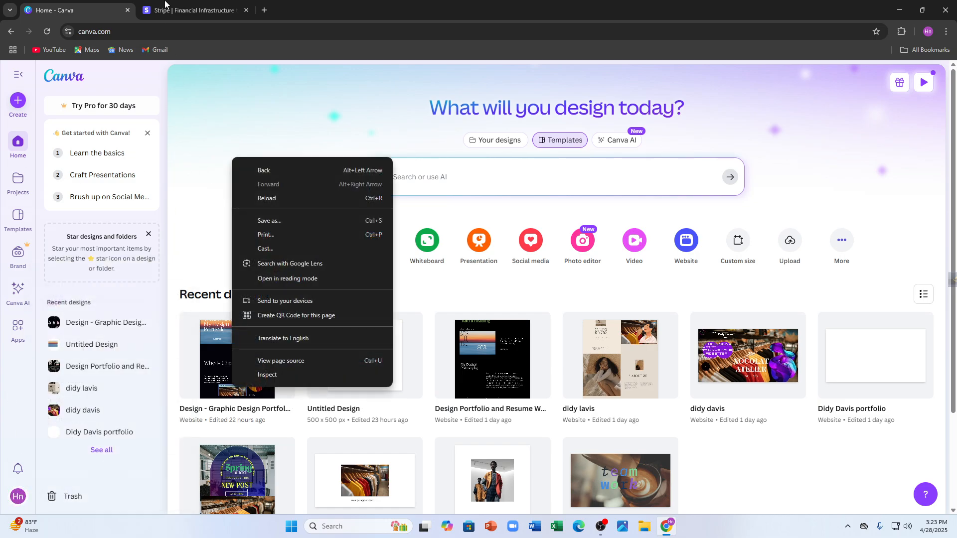
click(210, 132)
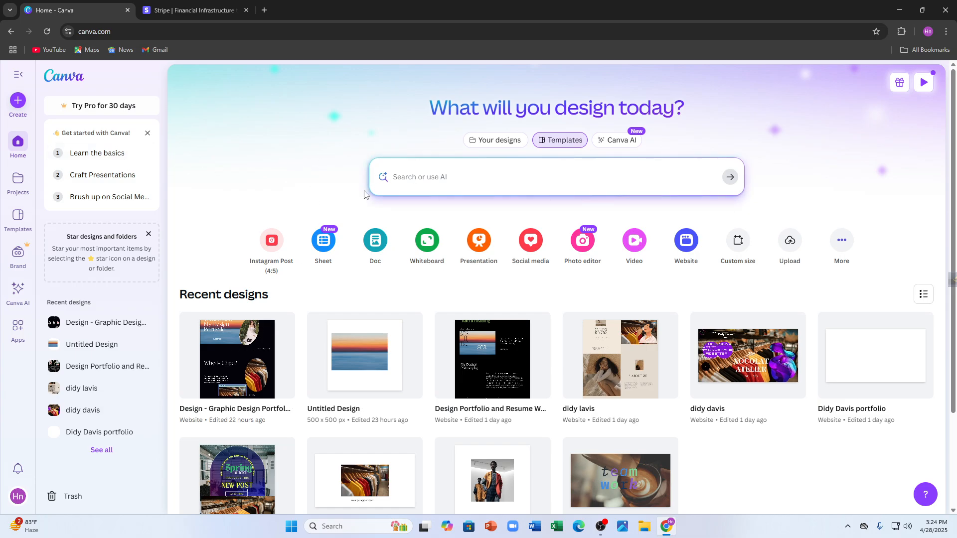
Search the Canva templates for "website".
click(405, 188)
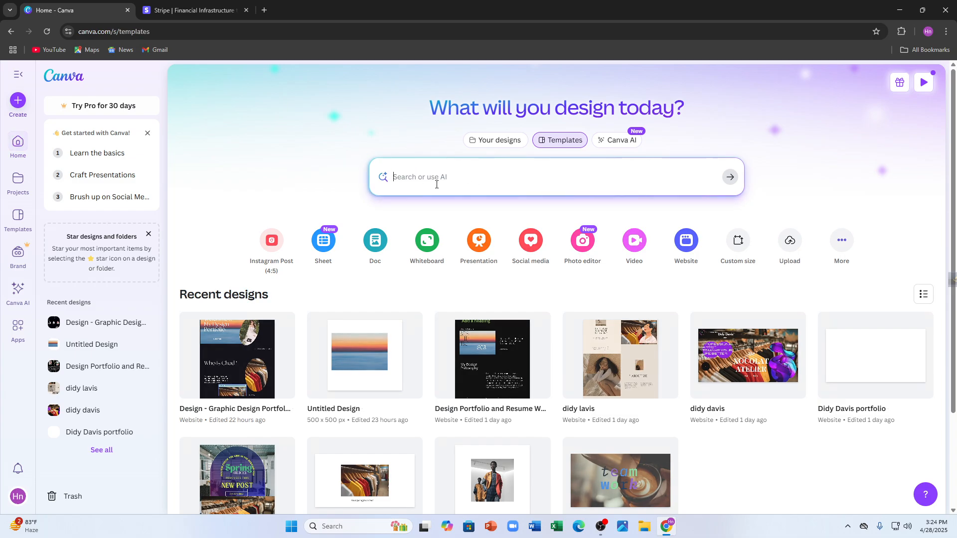
text(website)
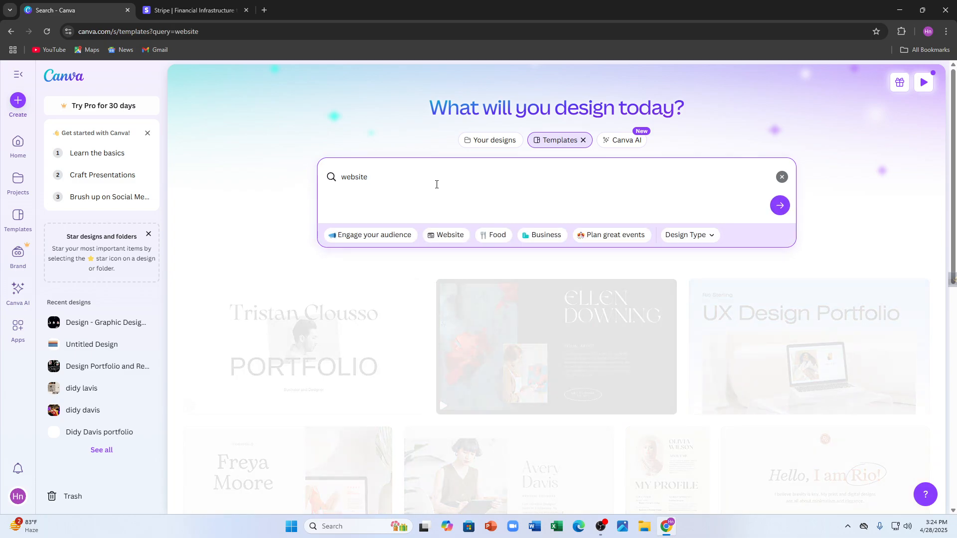
key(Return)
mouse_move(464, 353)
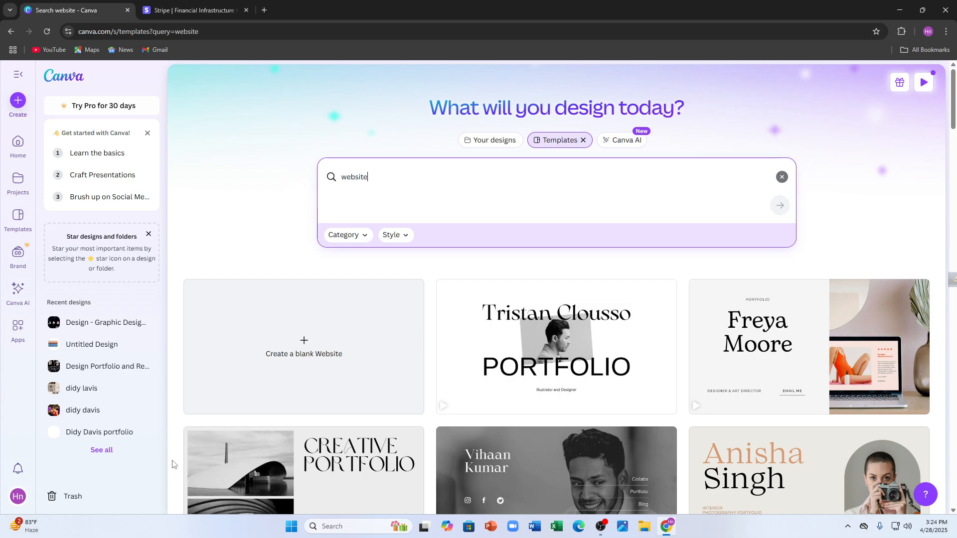
Preview the black Modeling Portfolio Website template from the results and close its preview.
scroll(474, 242, down, 5)
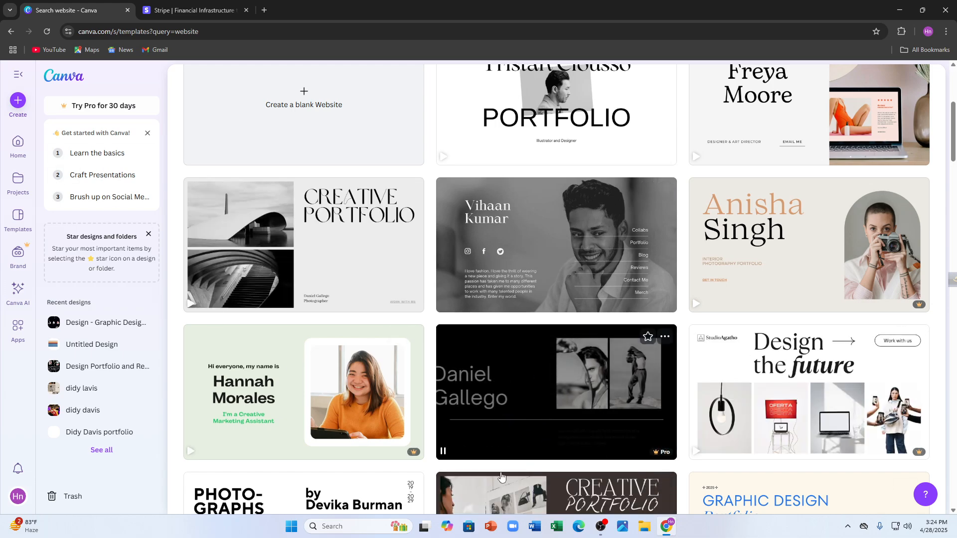
click(529, 388)
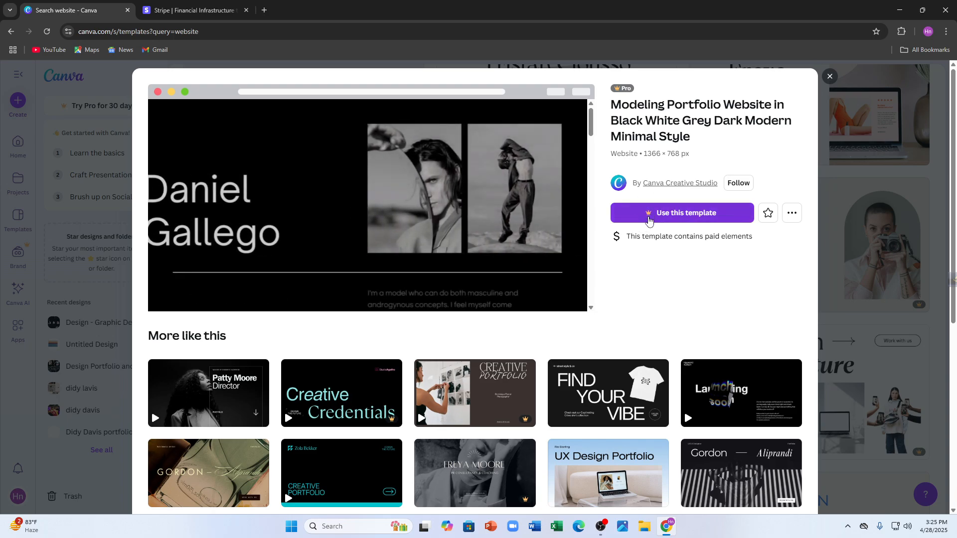
click(831, 77)
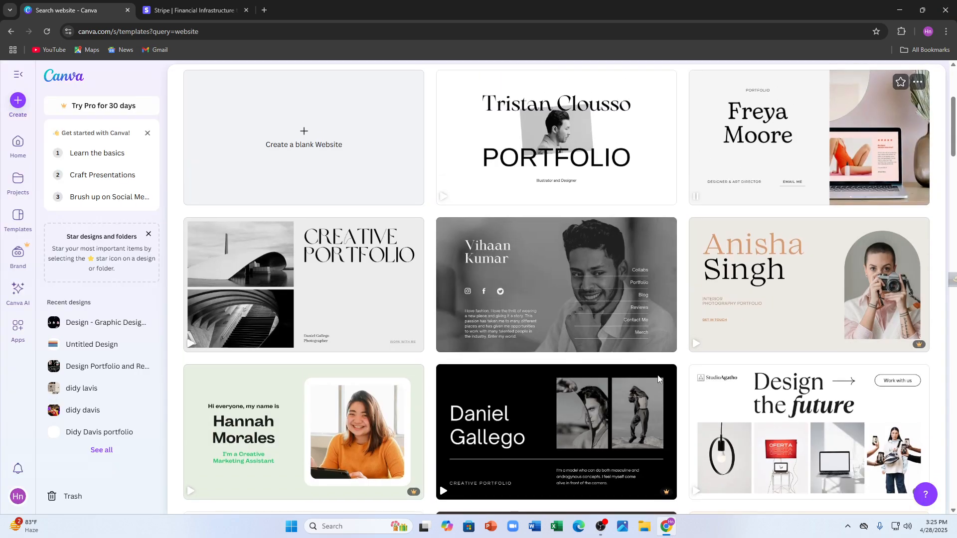
click(586, 425)
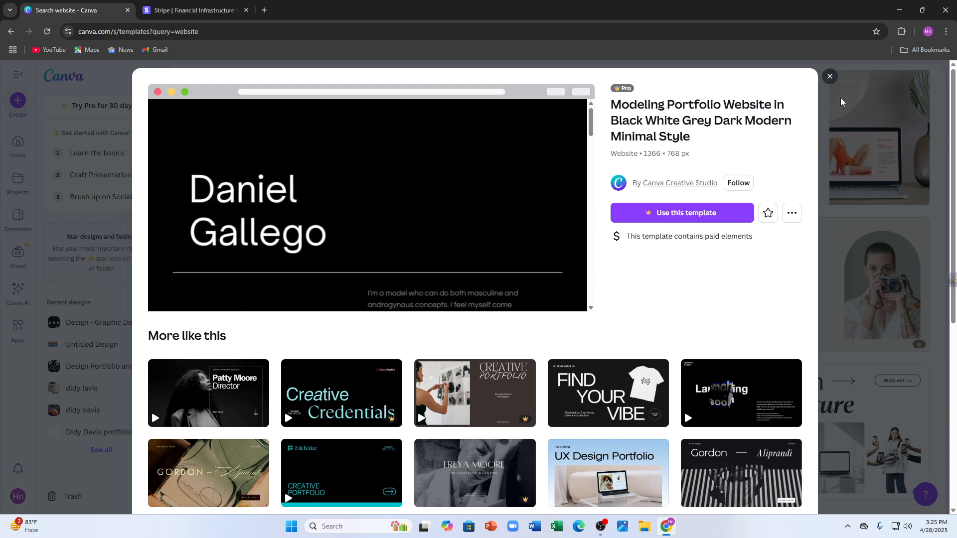
click(830, 77)
Open the "Simple Dark Fashion Bio-Link Website Black and White in Modern Style" template for customizing.
scroll(498, 254, up, 1)
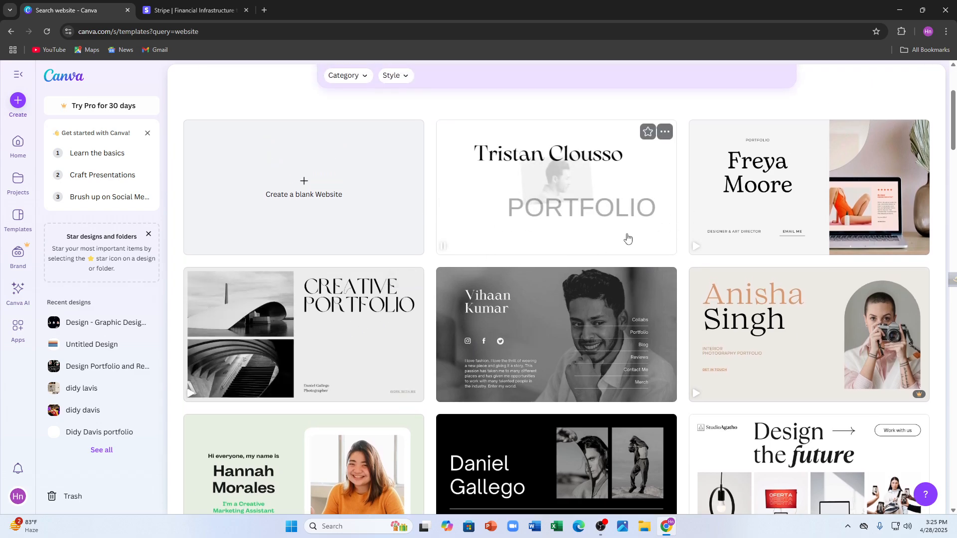
scroll(664, 244, down, 2)
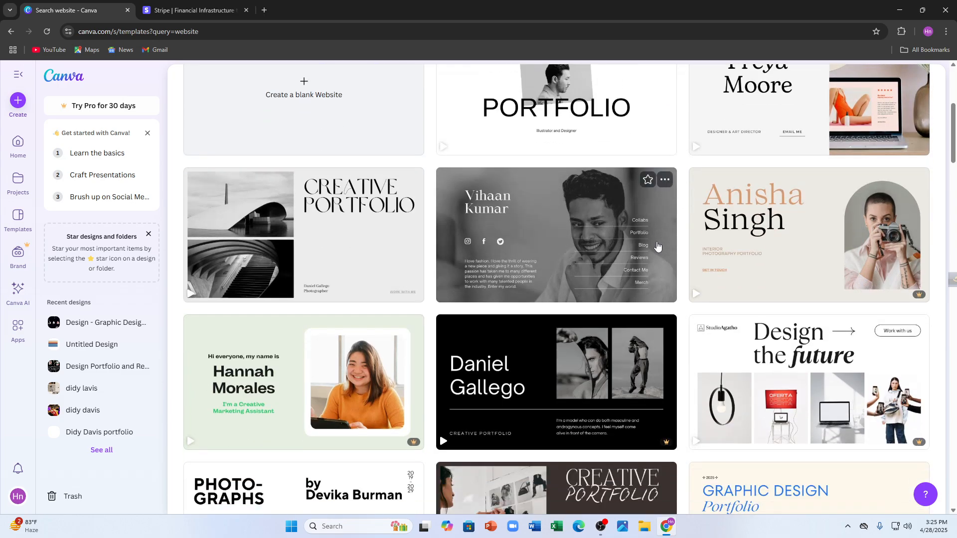
scroll(874, 248, down, 1)
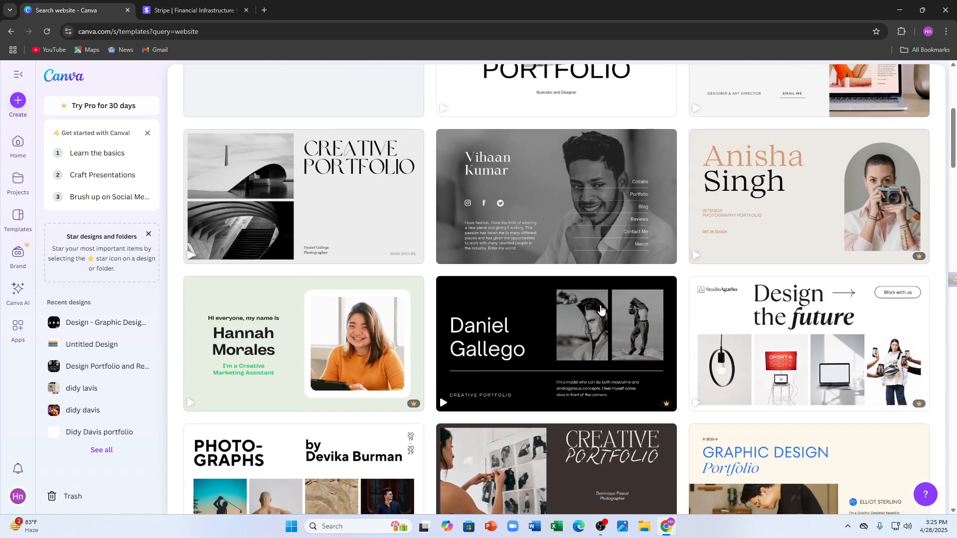
scroll(491, 384, up, 2)
click(542, 271)
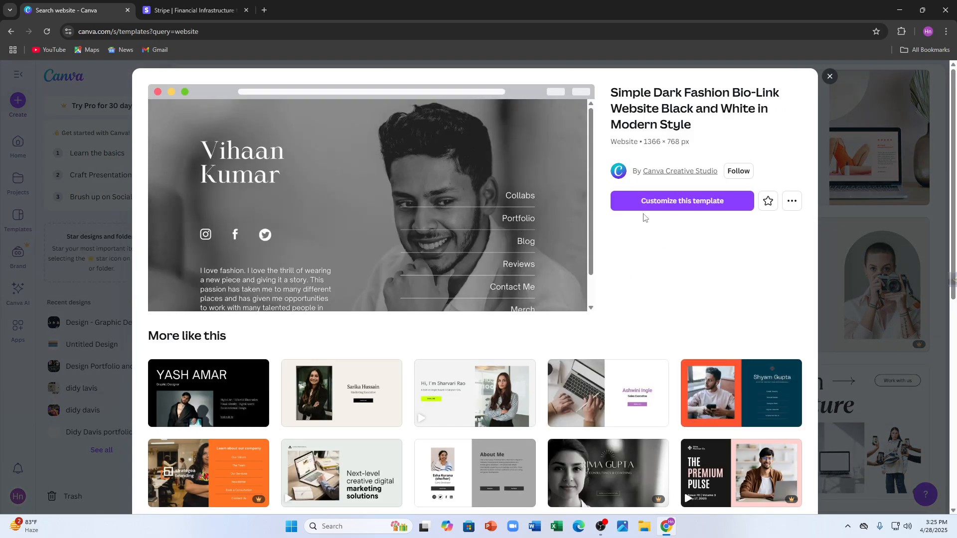
click(682, 201)
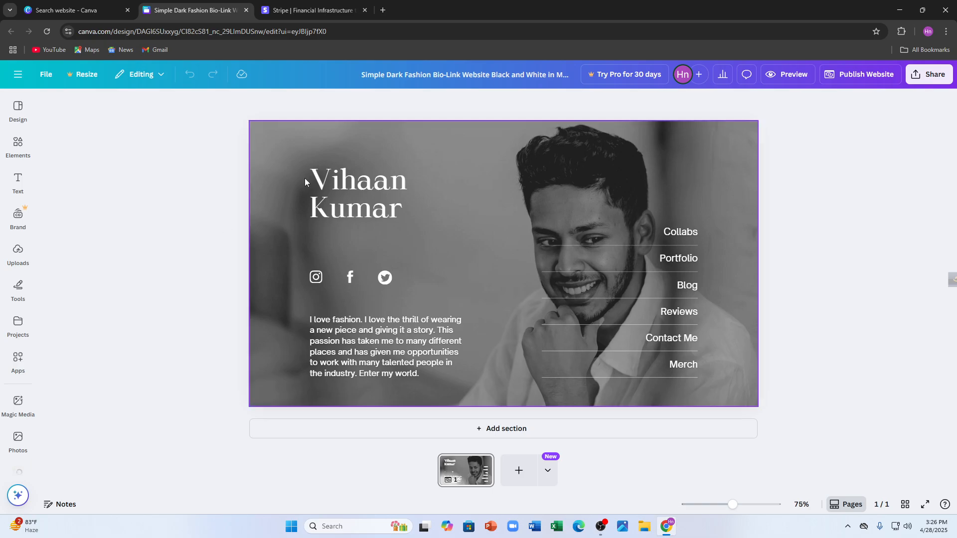
Replace the name heading on the website page with "Beauty co.".
double_click(357, 201)
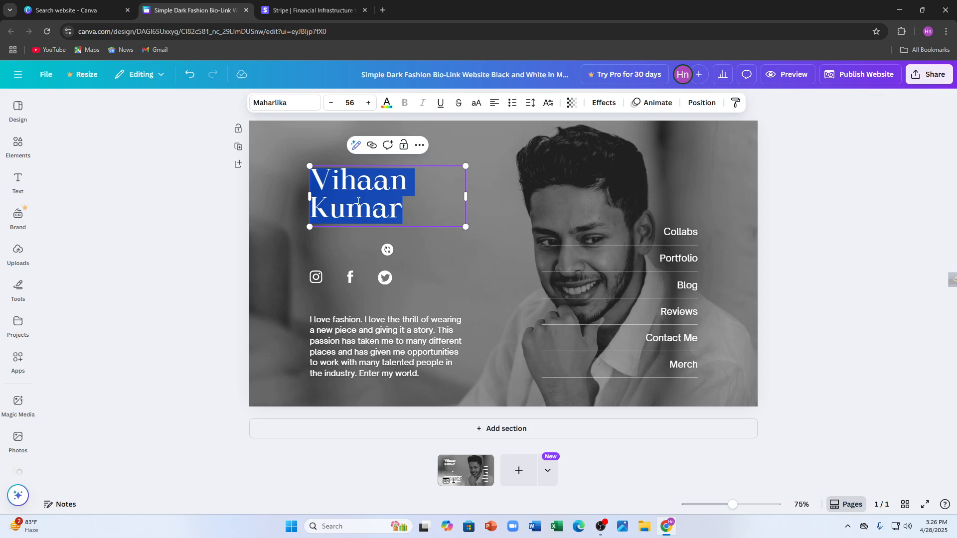
key(BackSpace)
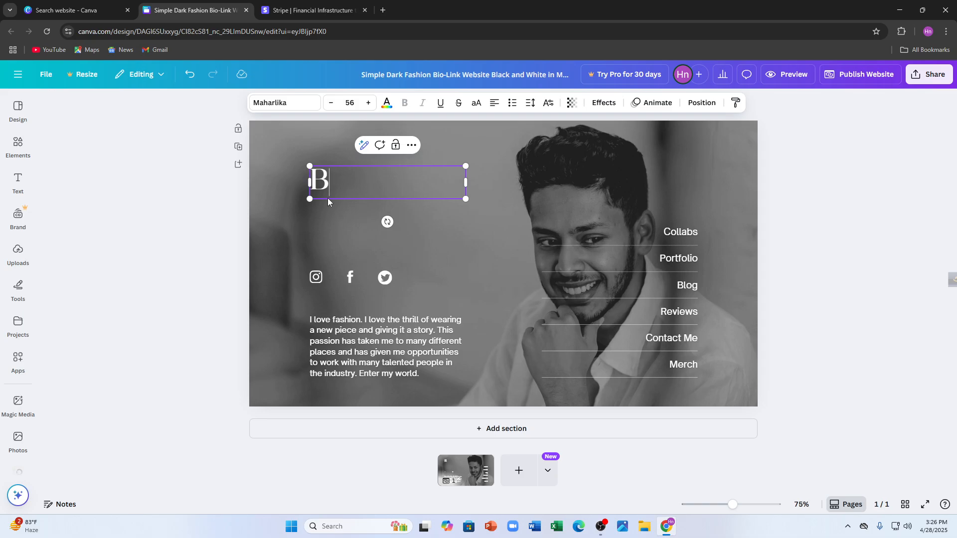
text(auty )
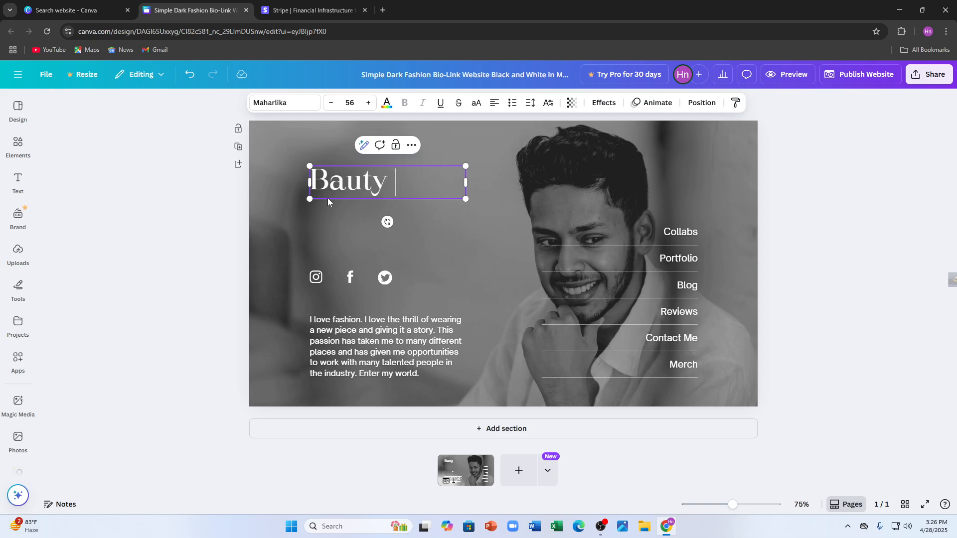
text(co.)
click(327, 182)
text(e)
Detach the portrait photo from the page background and delete it.
click(535, 231)
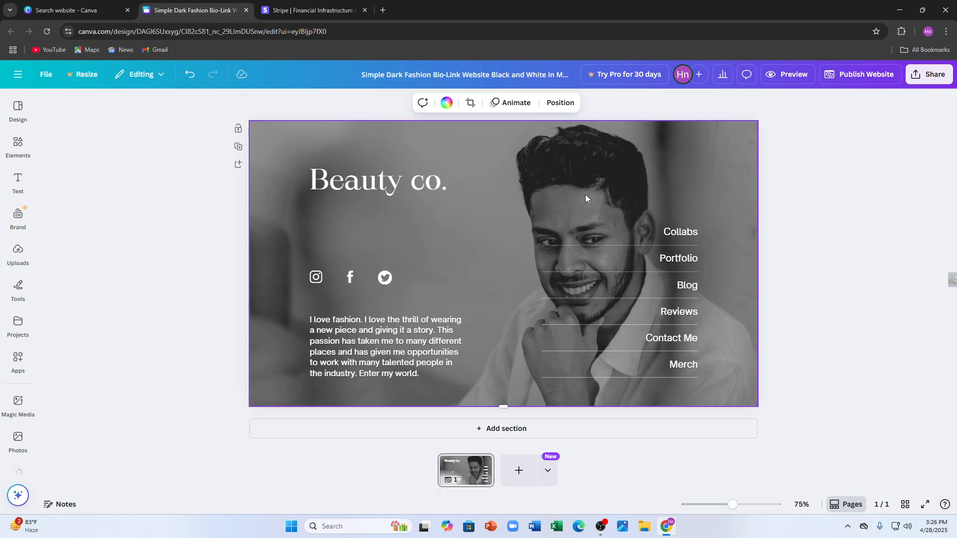
right_click(581, 180)
right_click(544, 154)
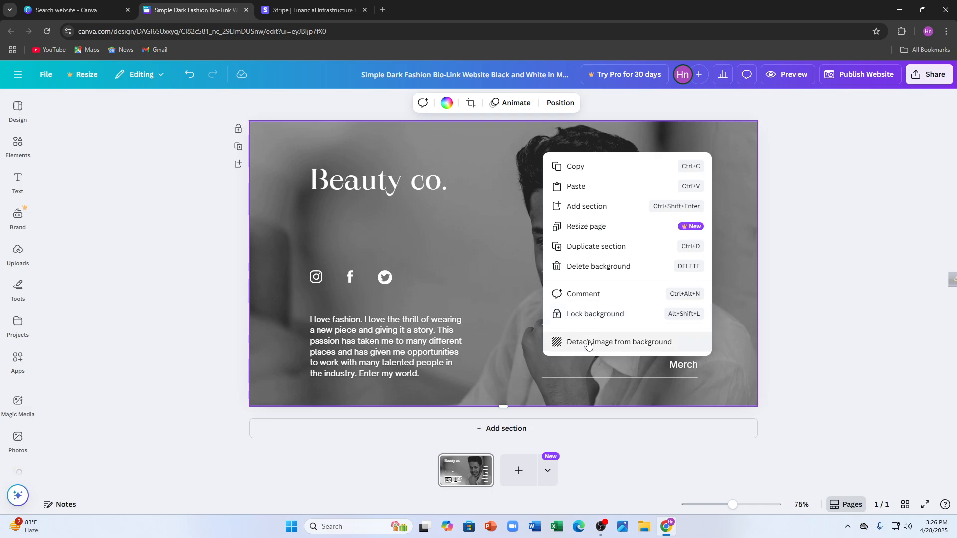
click(610, 343)
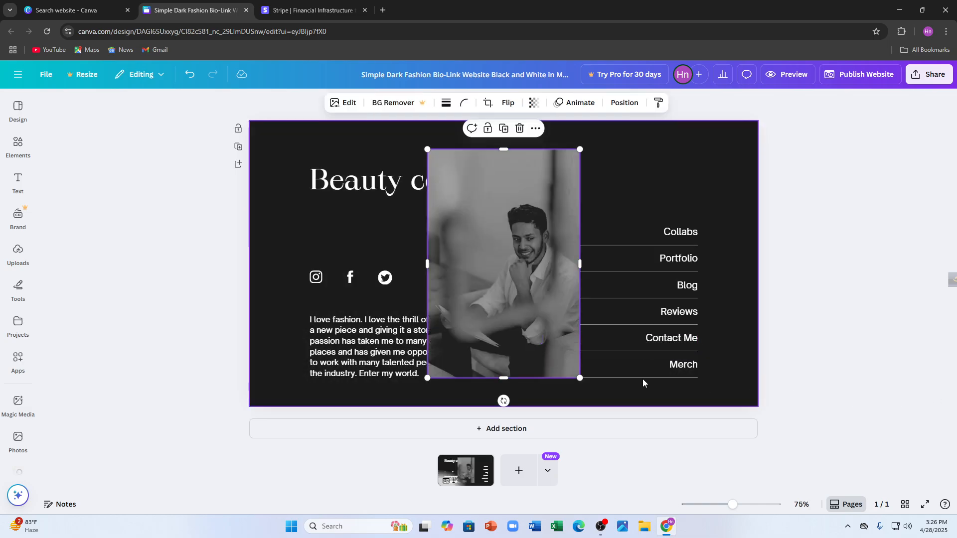
mouse_move(512, 265)
mouse_down()
mouse_move(518, 276)
mouse_move(447, 255)
mouse_move(508, 270)
mouse_up()
right_click(508, 270)
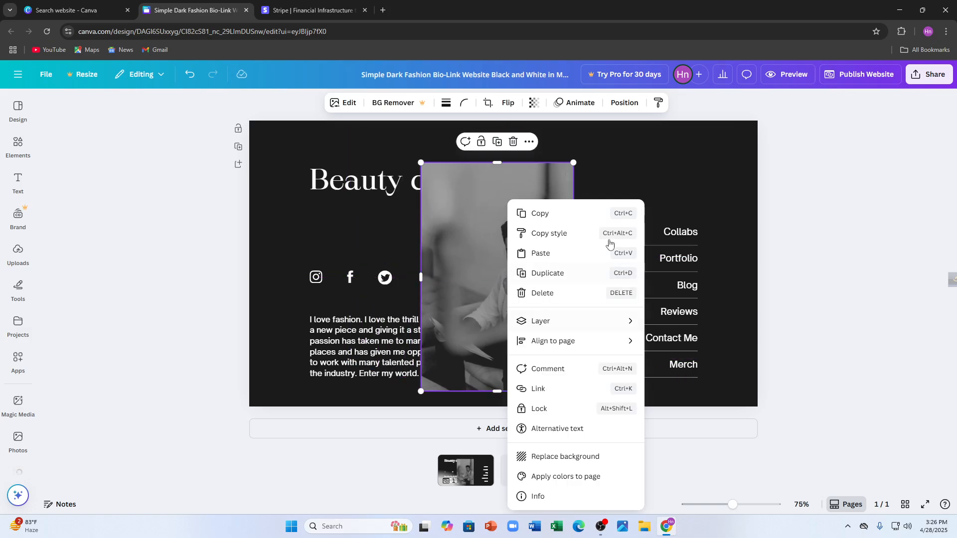
click(512, 147)
click(513, 142)
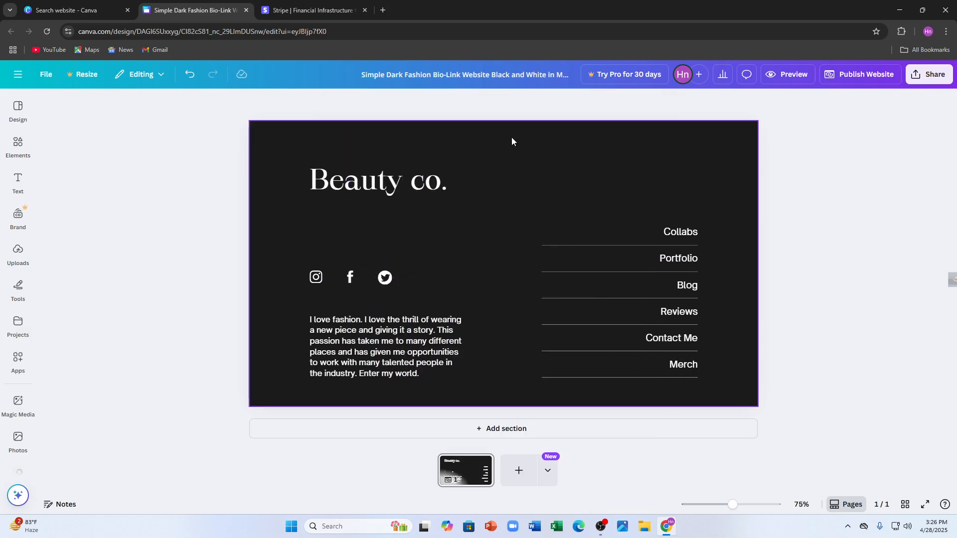
Upload the image pexels-rdne-stock-project-5698851-scaled from the Downloads folder and place it on the page.
click(567, 160)
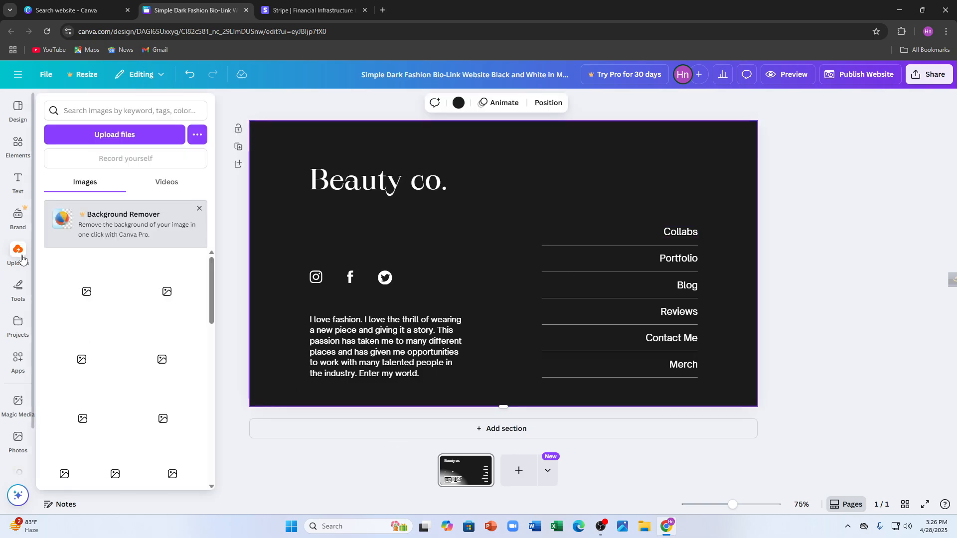
click(13, 257)
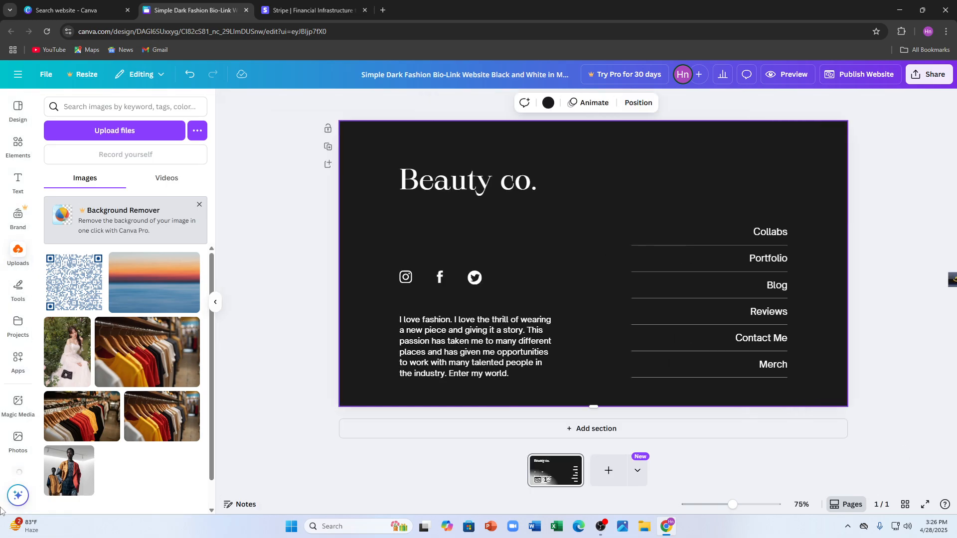
scroll(80, 329, down, 1)
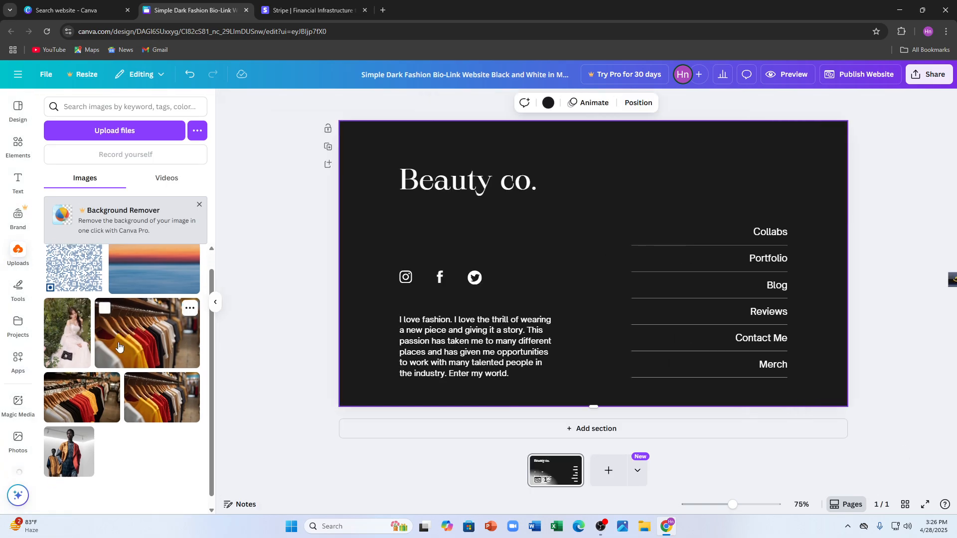
click(127, 136)
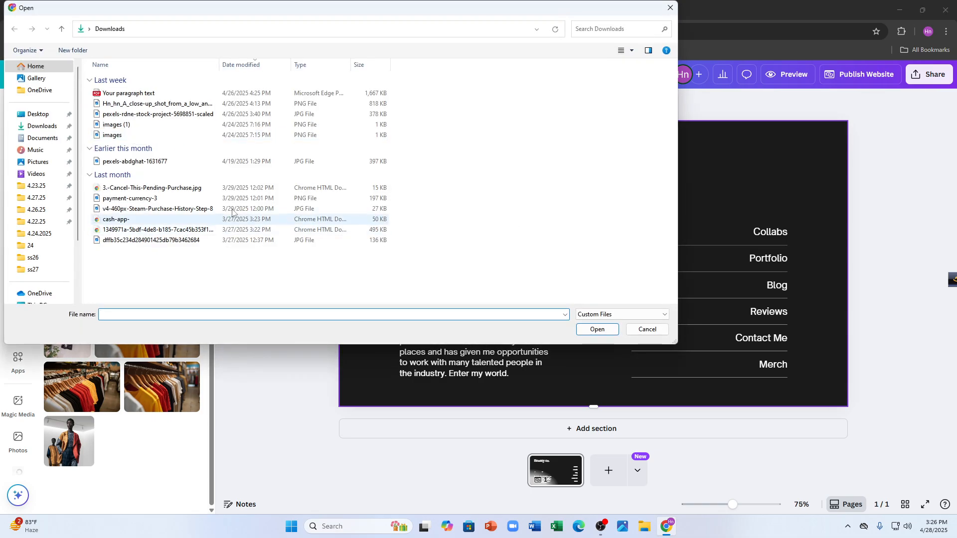
click(160, 114)
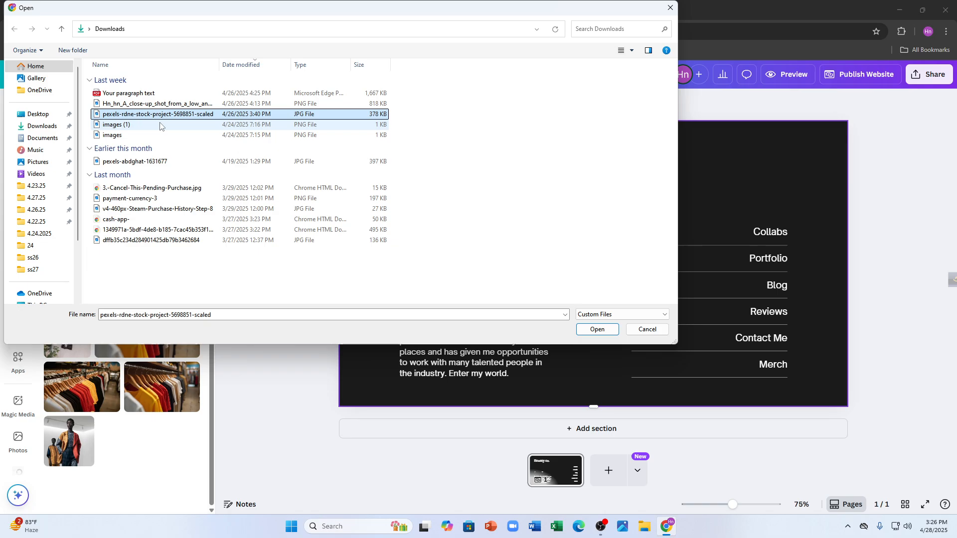
click(597, 330)
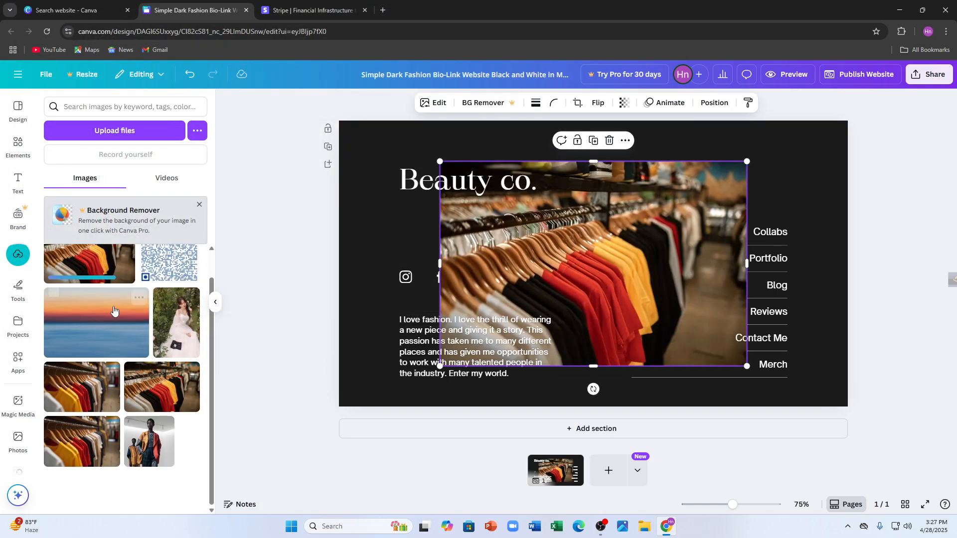
Align the clothing rack photo with the page's upper-left corner and enlarge it to cover the whole page.
drag(590, 251, 497, 198)
drag(647, 326, 897, 370)
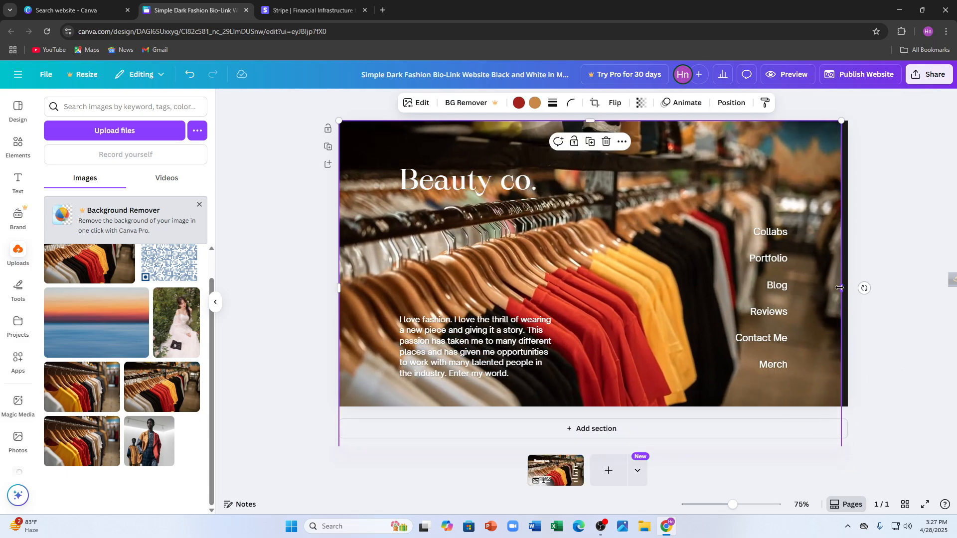
drag(841, 288, 848, 288)
double_click(507, 363)
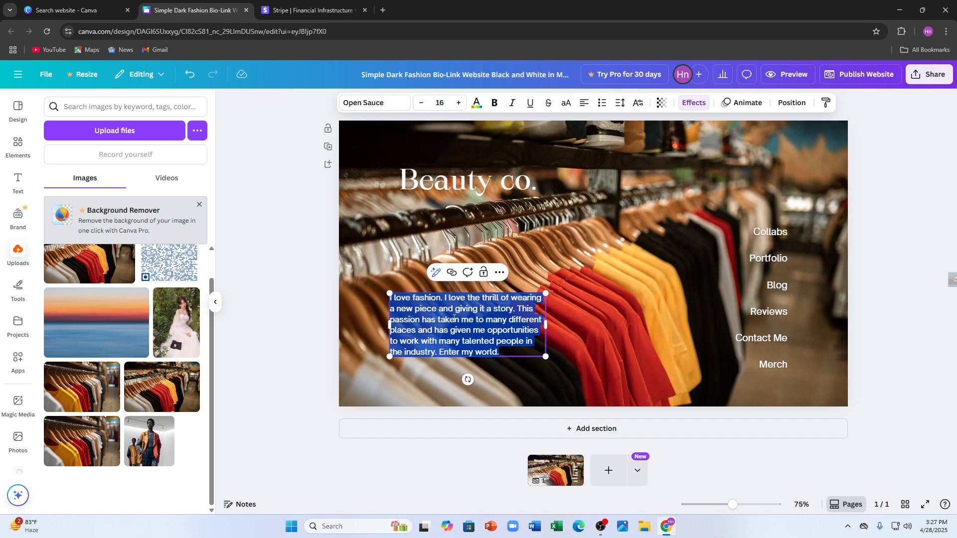
text(nuytytyt)
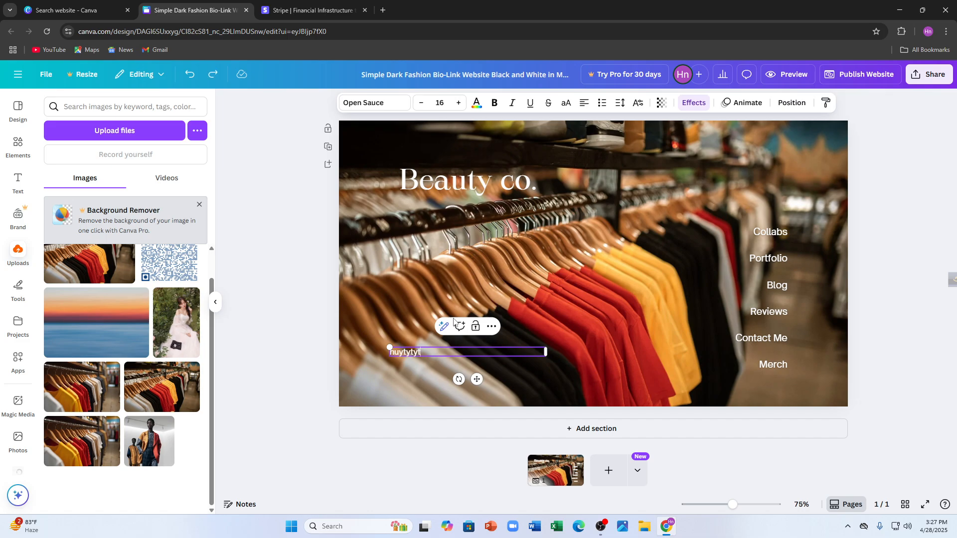
key(ctrl+z)
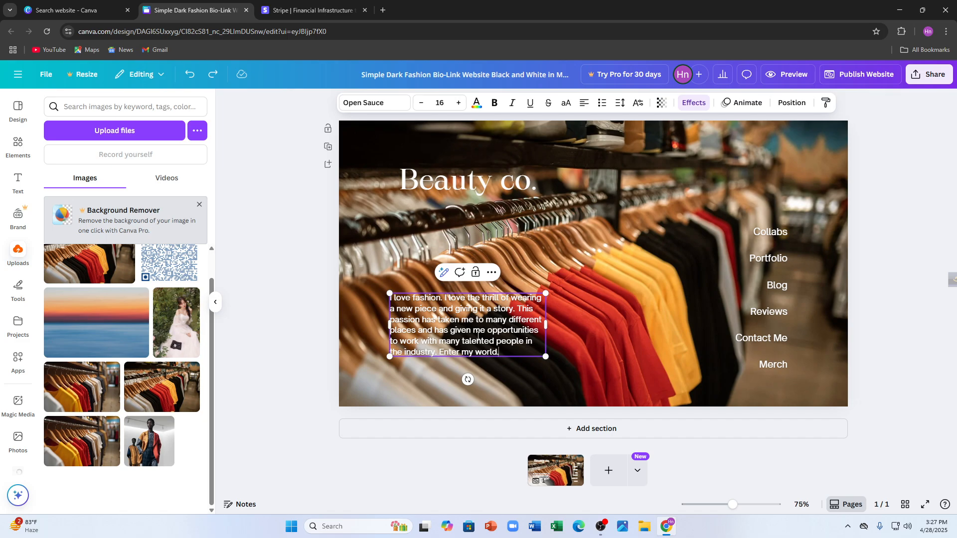
Move the "I love fashion" paragraph slightly further towards the page's left edge.
click(582, 299)
drag(456, 344, 434, 341)
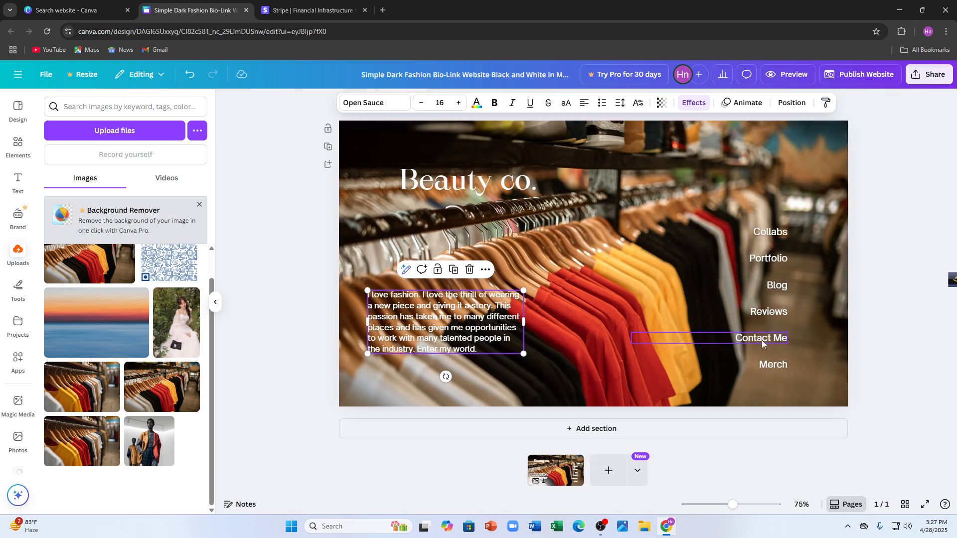
Add the "Innovation AT WORK" font combination to the page.
click(16, 184)
scroll(178, 375, down, 3)
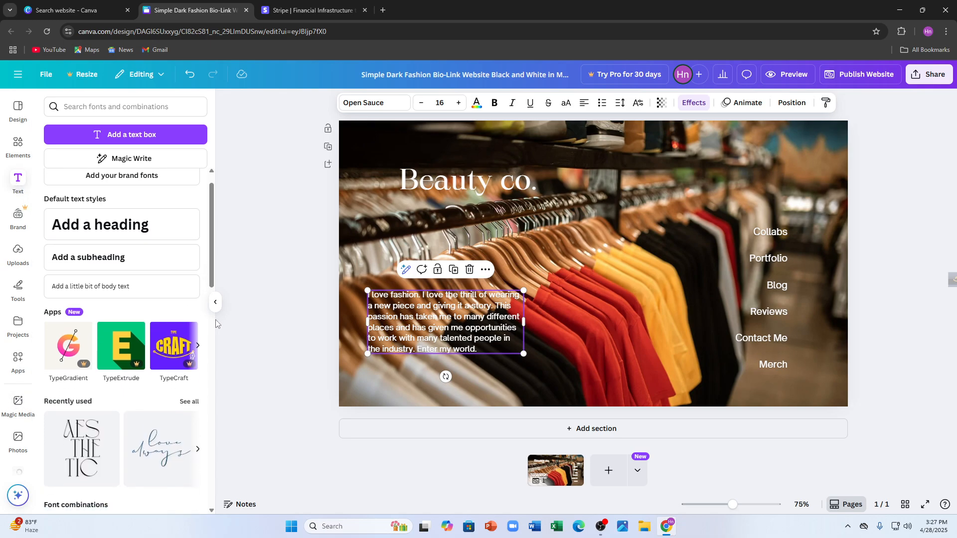
scroll(178, 376, down, 7)
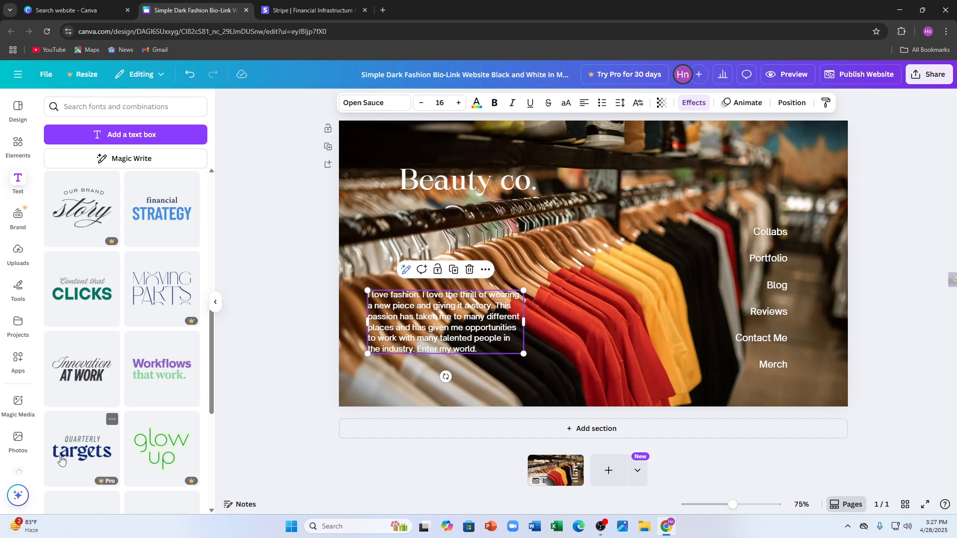
click(75, 377)
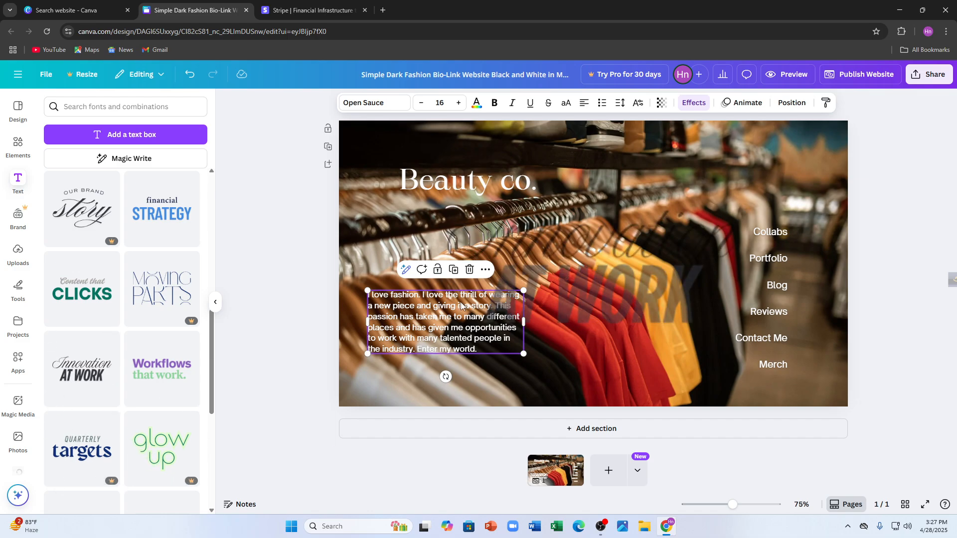
Replace the "AT WORK" line of the font combination with "PERFECT BEAUTTY".
double_click(704, 292)
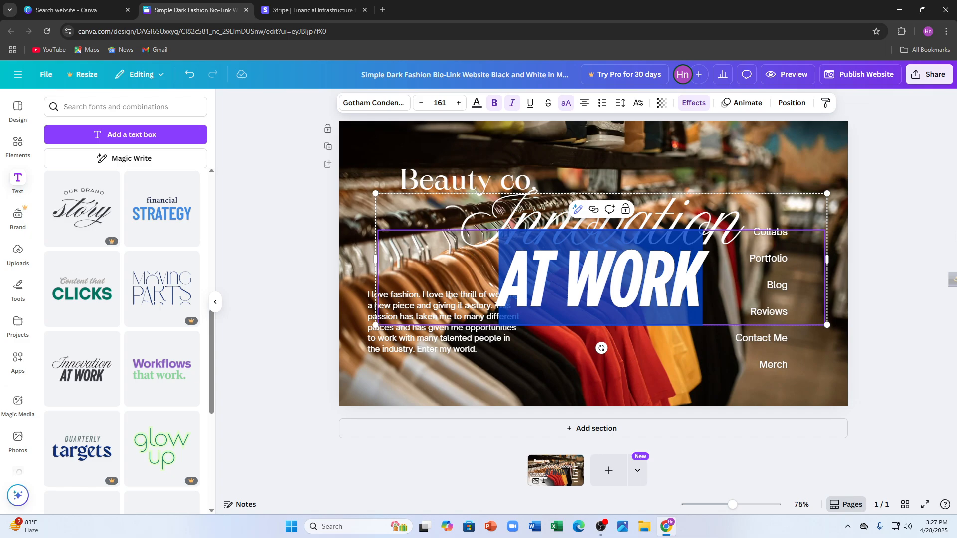
text(BEAUTTY)
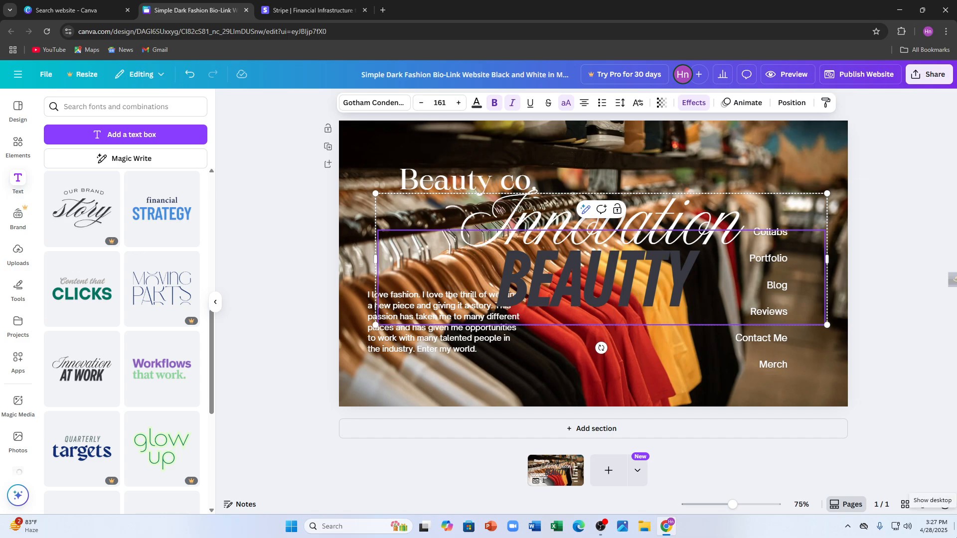
text(PERFEC)
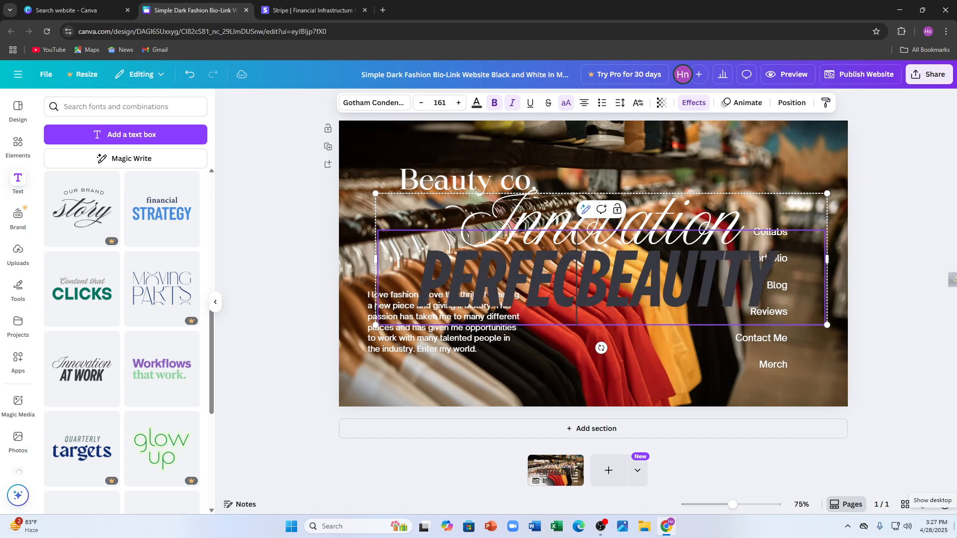
text(T)
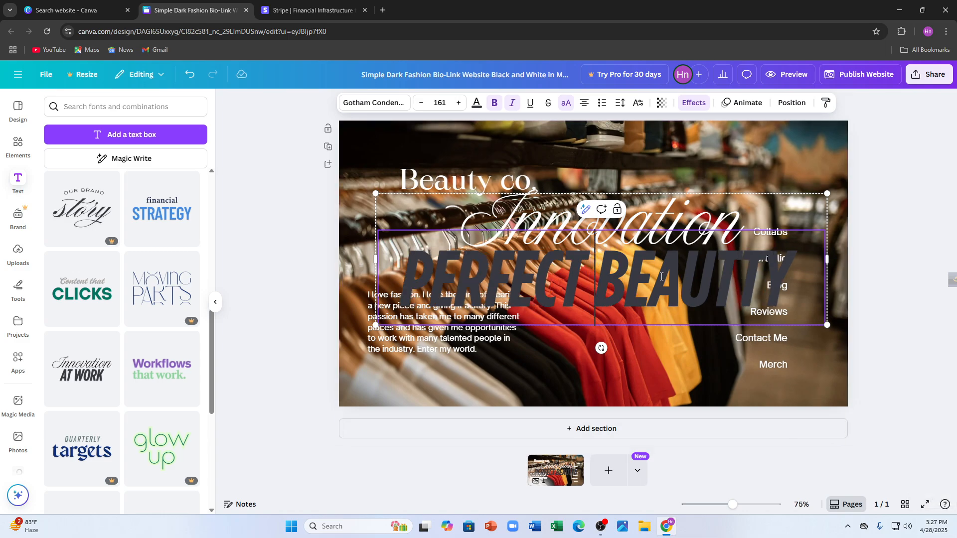
Switch the whole "PERFECT BEAUTTY" line from uppercase to lowercase.
drag(800, 276, 399, 277)
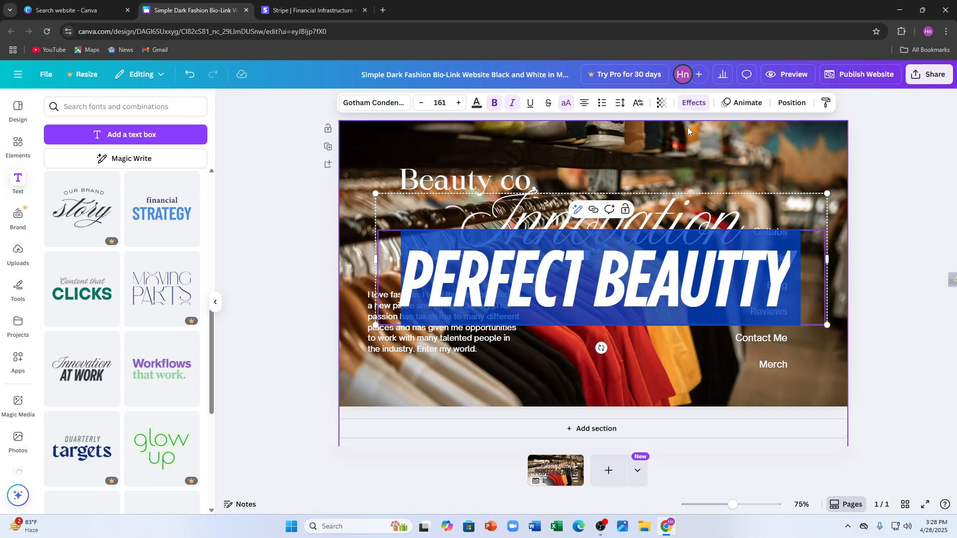
right_click(647, 278)
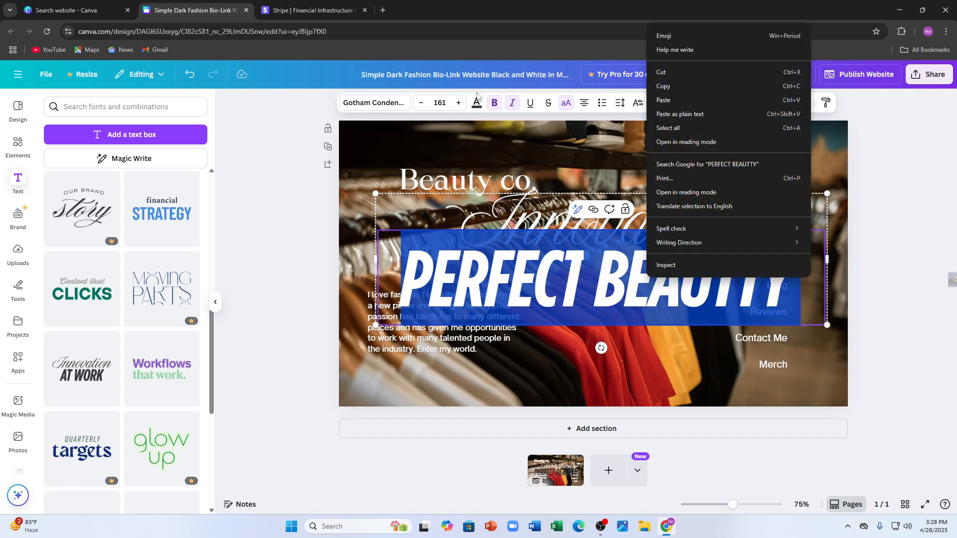
click(310, 123)
click(645, 298)
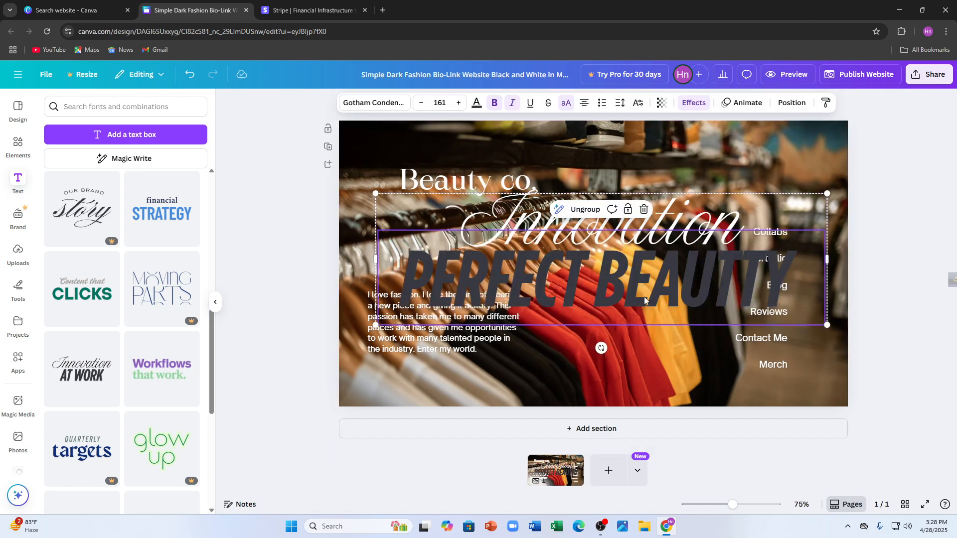
click(644, 297)
key(ctrl+a)
key(ctrl+shift+k)
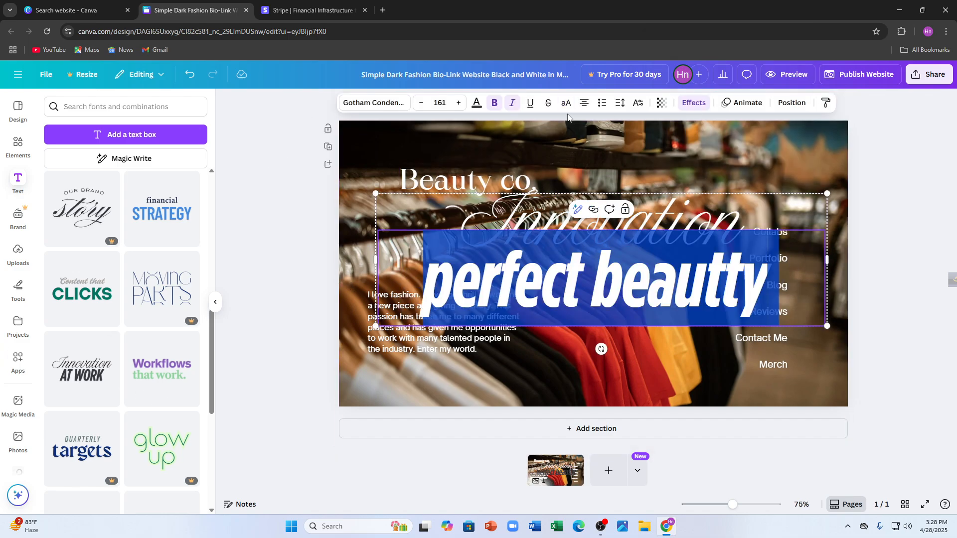
Set the text color of the "perfect beautty" line to white.
click(478, 108)
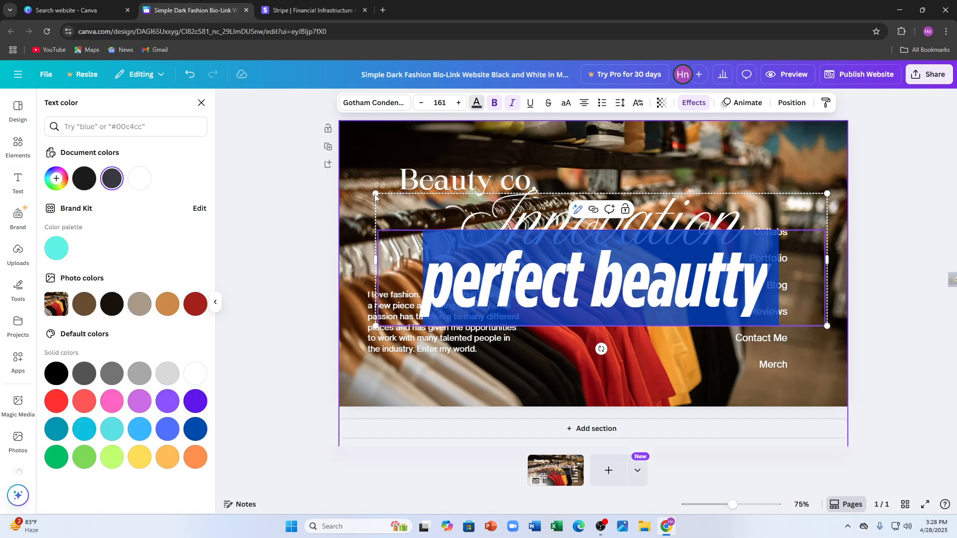
click(194, 375)
click(550, 286)
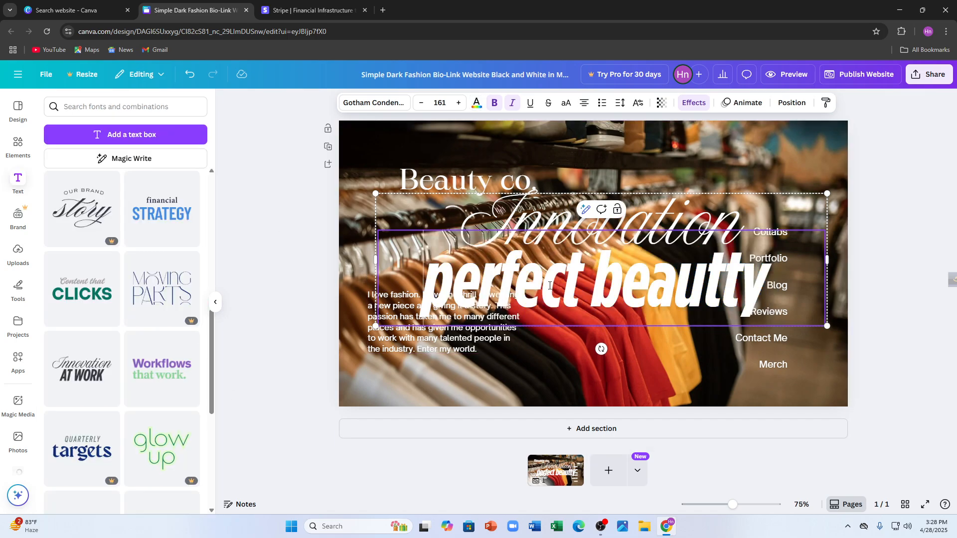
Recolor the "perfect beautty" line with the orange-brown photo color.
triple_click(656, 284)
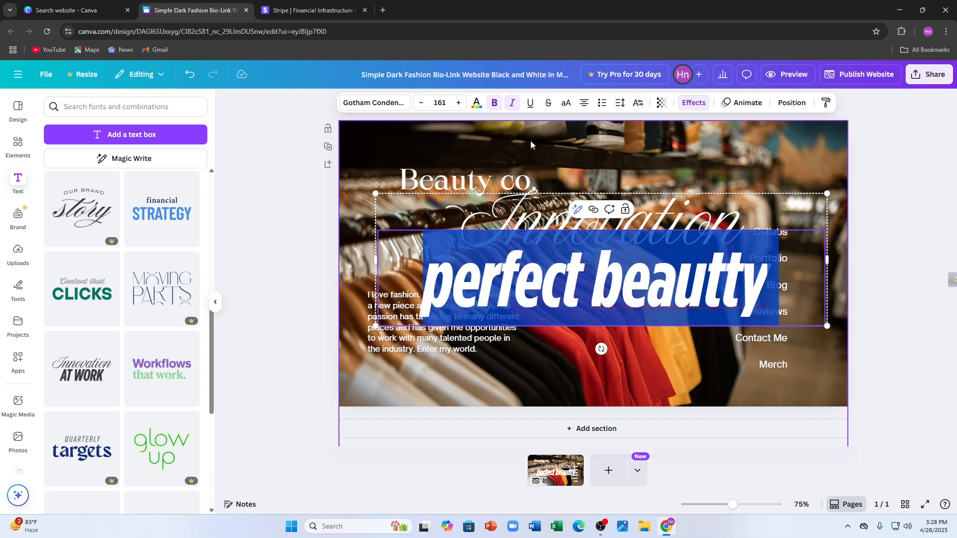
click(476, 104)
click(168, 304)
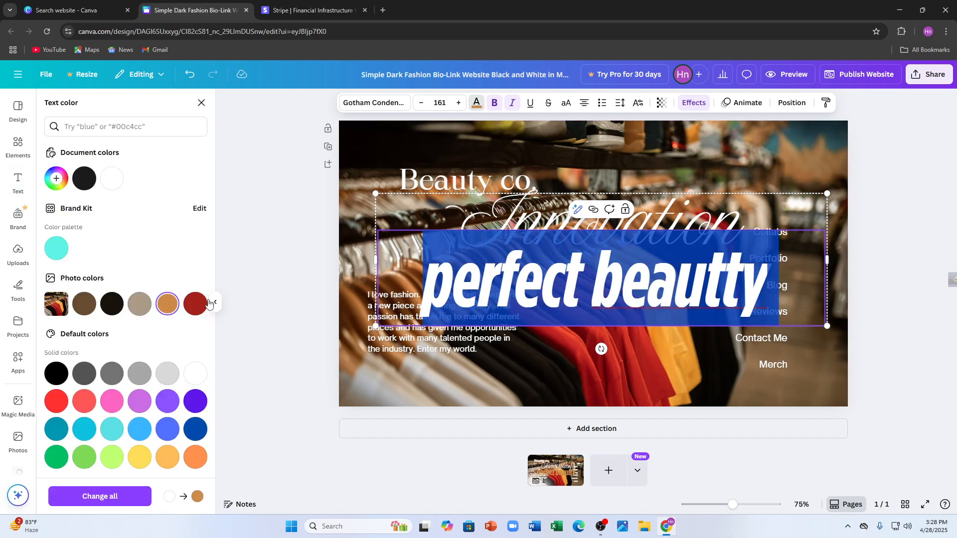
click(202, 103)
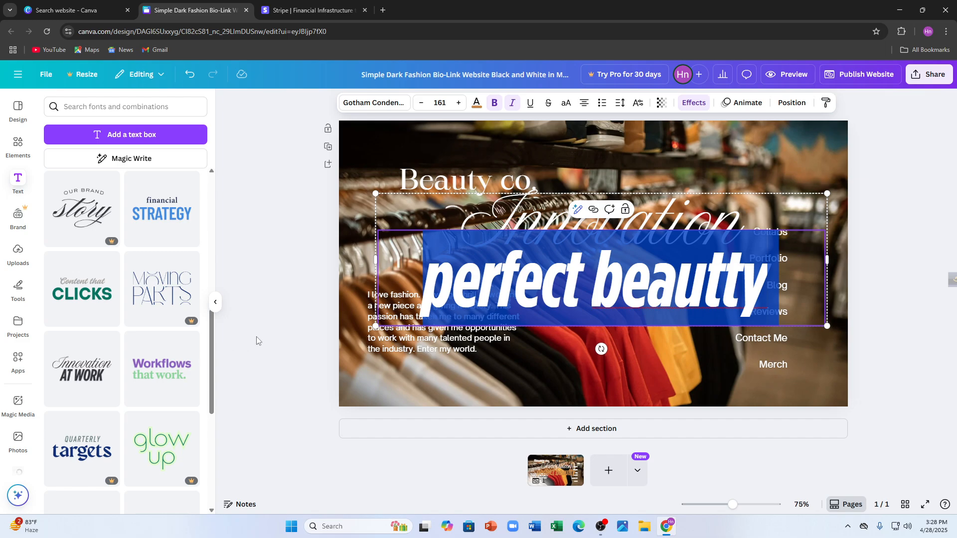
click(257, 341)
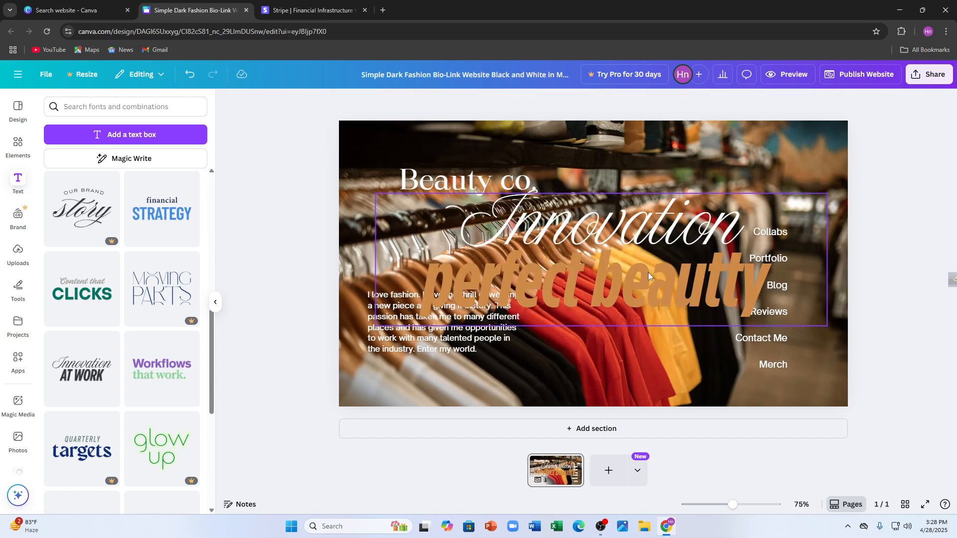
Shrink the "Innovation perfect beautty" text group to about half its size and place it in the page's upper-right corner.
click(603, 253)
drag(603, 252, 654, 179)
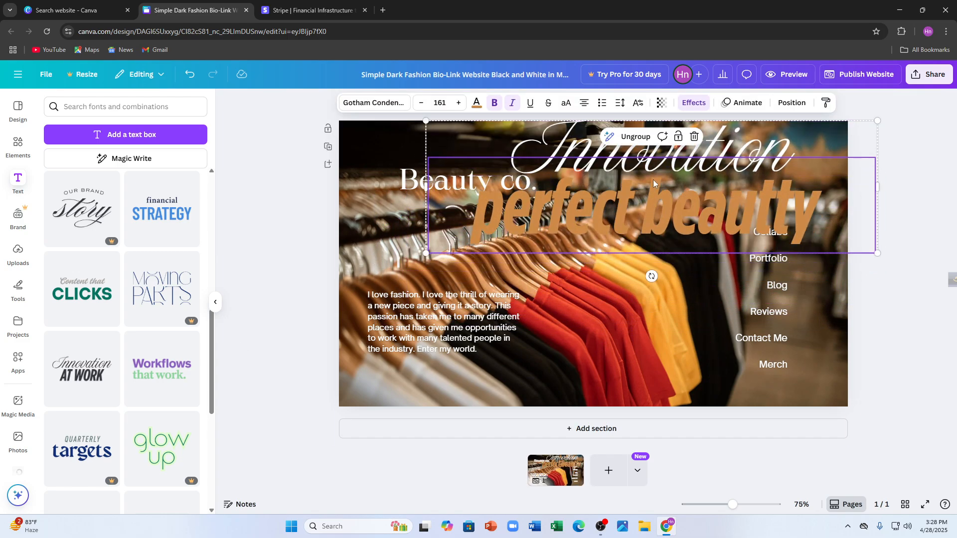
click(756, 147)
click(768, 157)
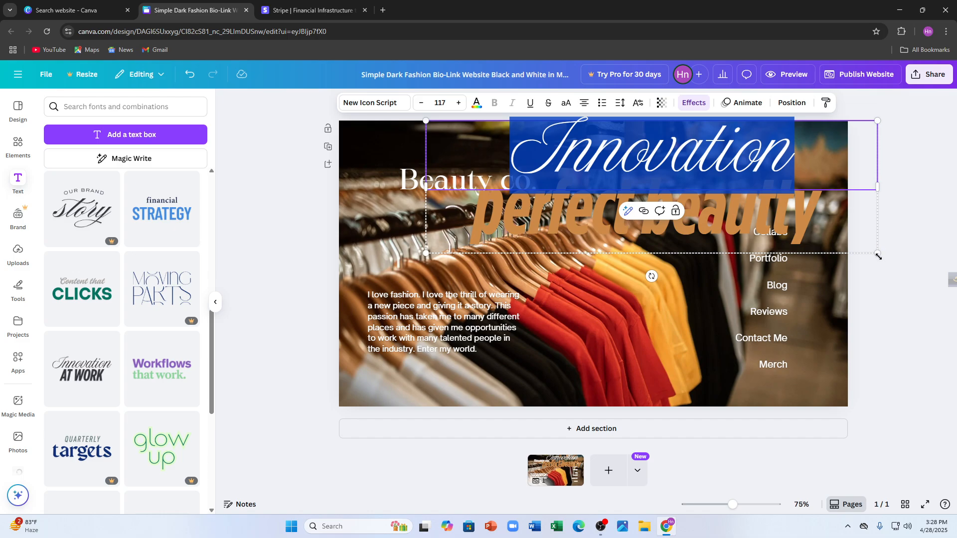
drag(878, 256, 645, 185)
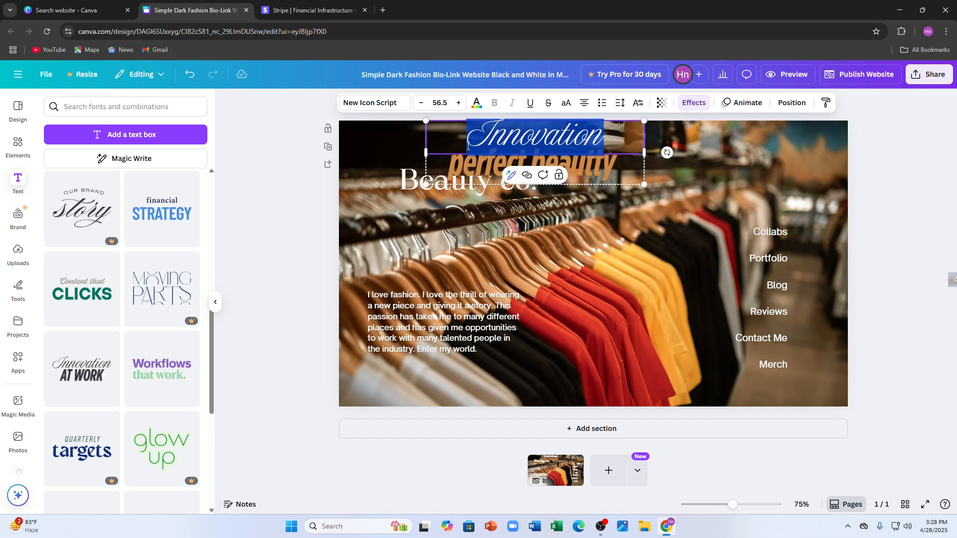
click(255, 154)
click(533, 164)
drag(533, 165, 720, 172)
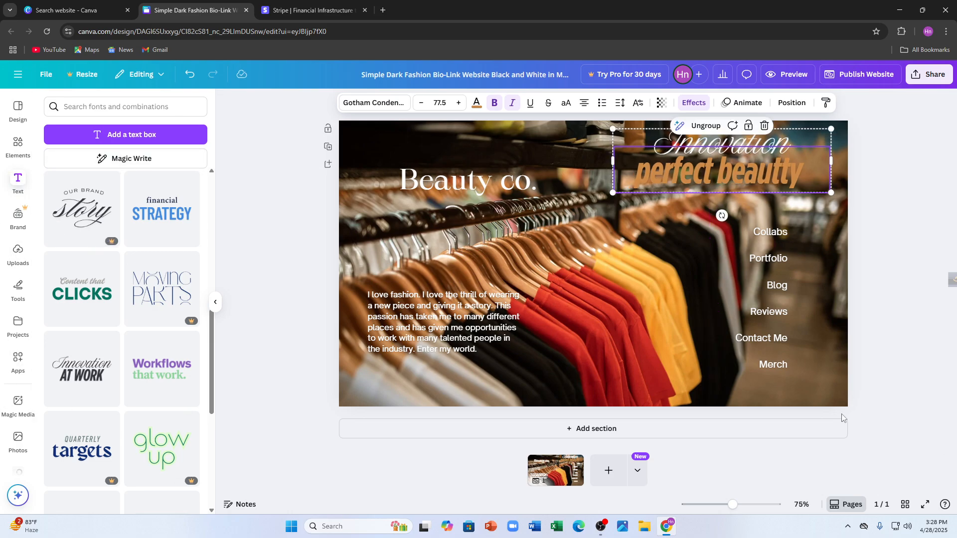
Add the recently used browser-window frame and shrink it into the space between the paragraph and the menu labels.
click(12, 155)
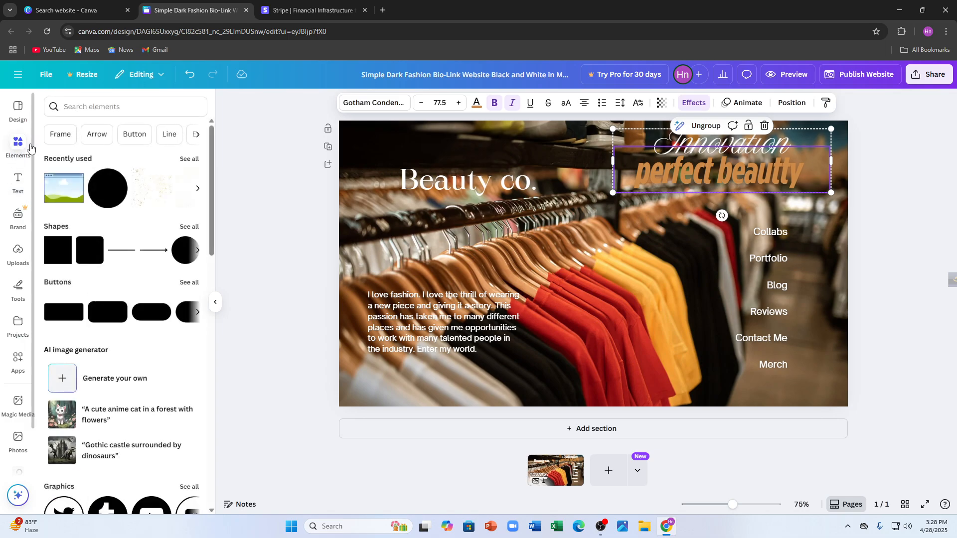
scroll(154, 265, down, 4)
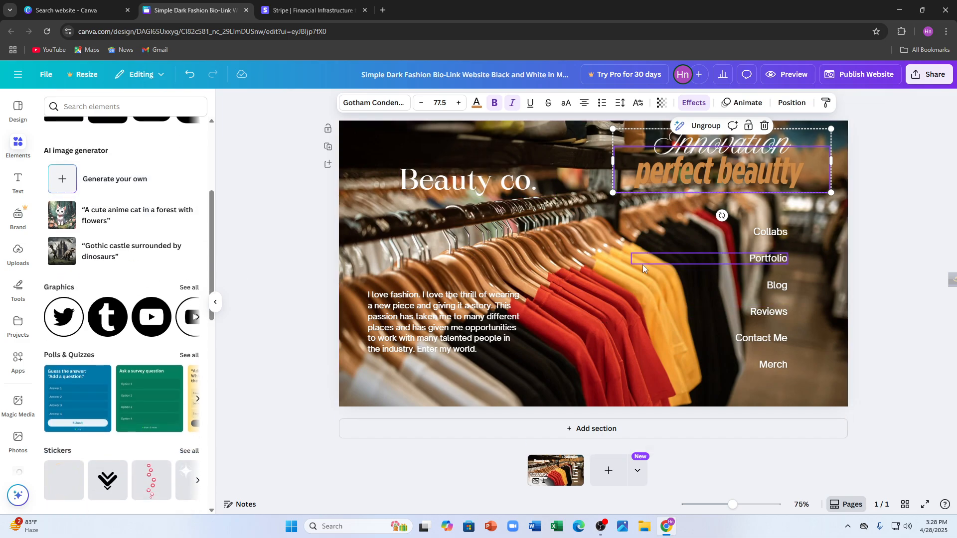
scroll(86, 284, up, 4)
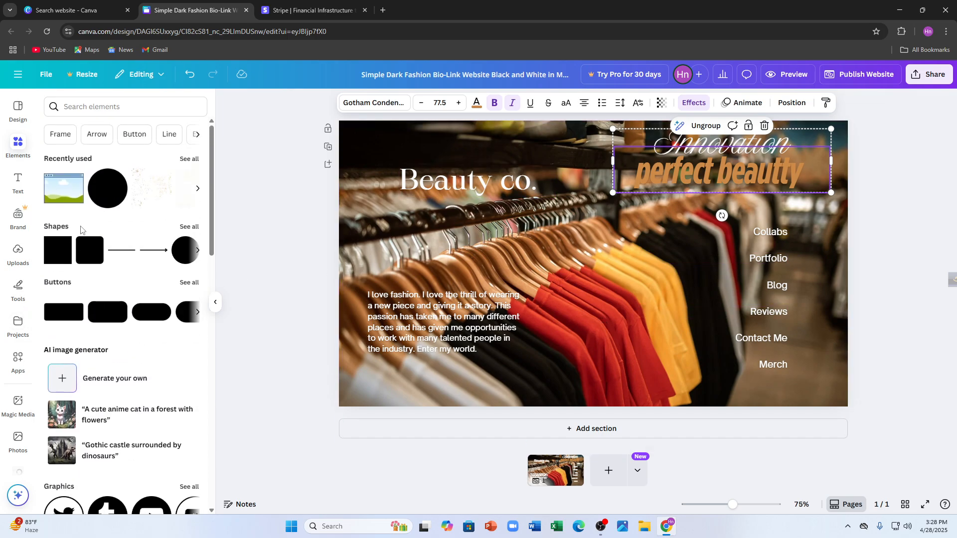
click(57, 195)
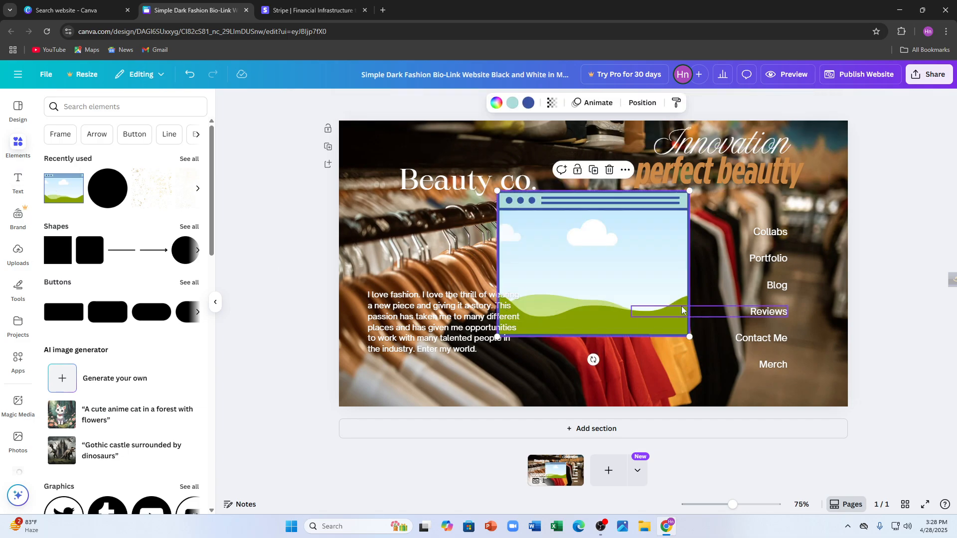
drag(609, 252, 646, 285)
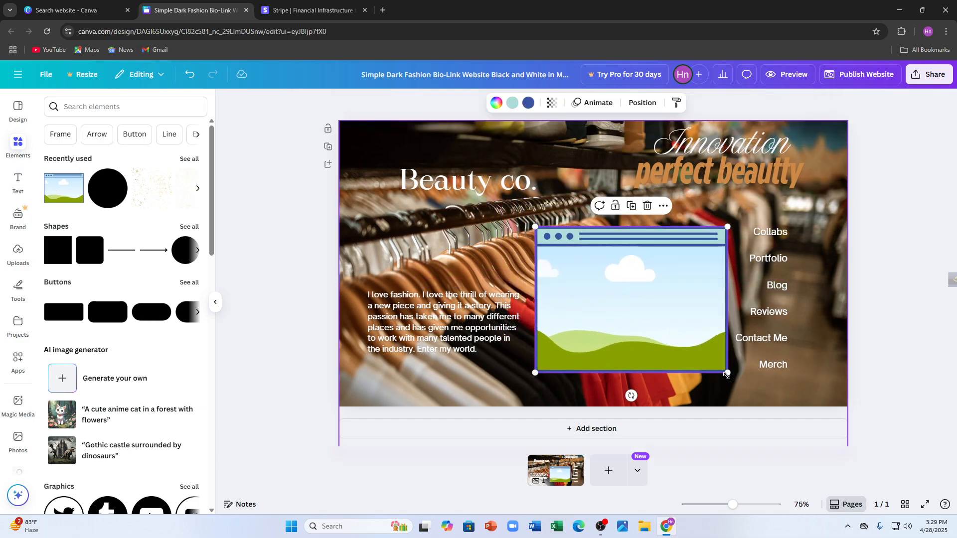
click(724, 369)
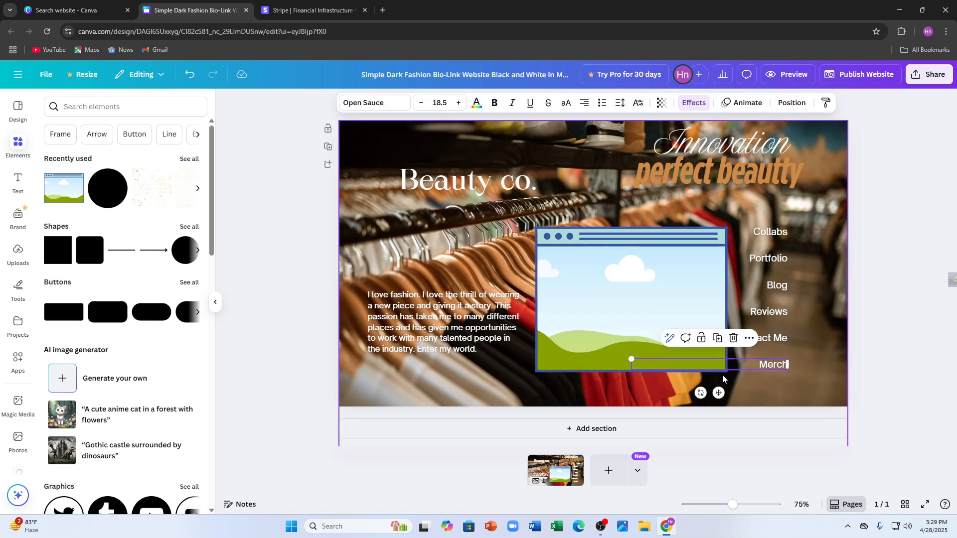
click(589, 257)
drag(537, 228, 598, 295)
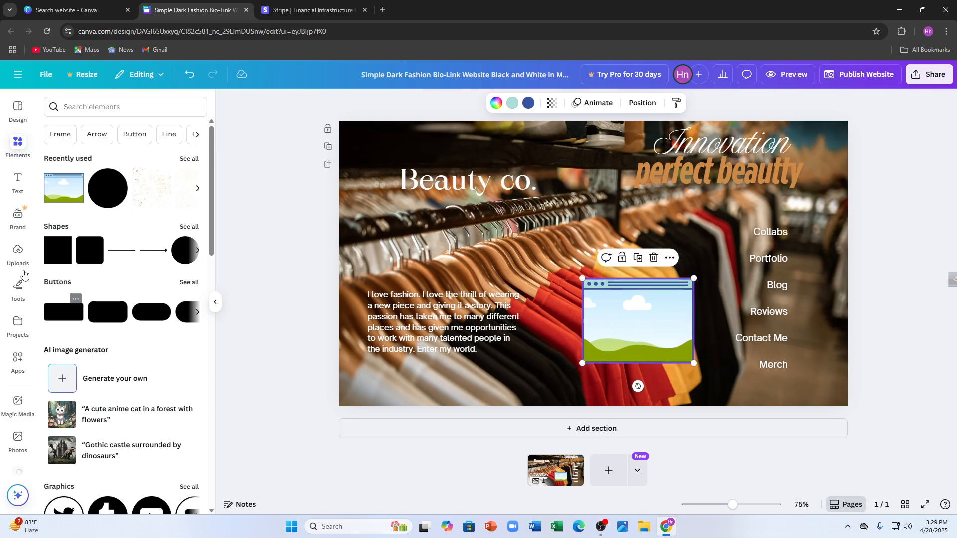
Fill the browser-window frame with the uploaded photo of the woman in the white dress and move the frame slightly lower.
click(18, 253)
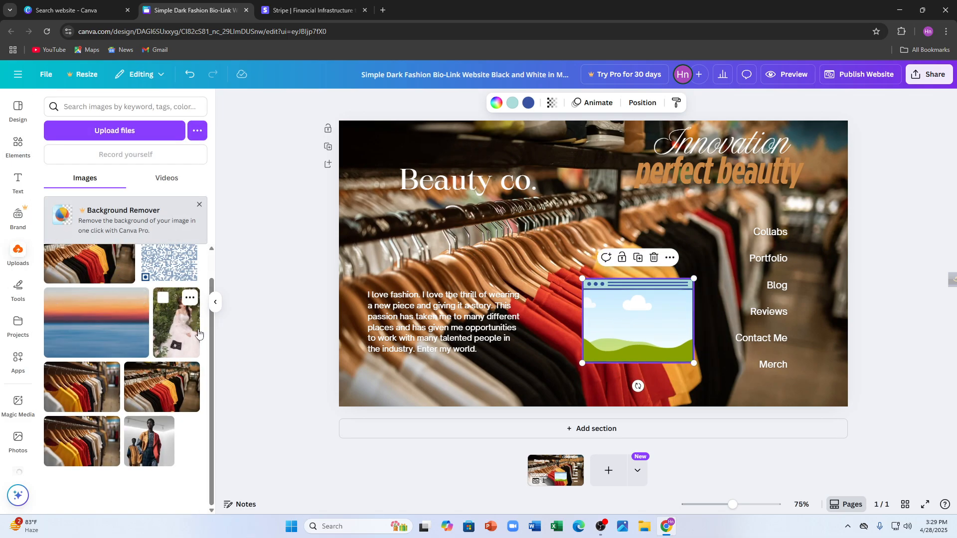
click(198, 333)
drag(606, 249, 654, 310)
click(601, 324)
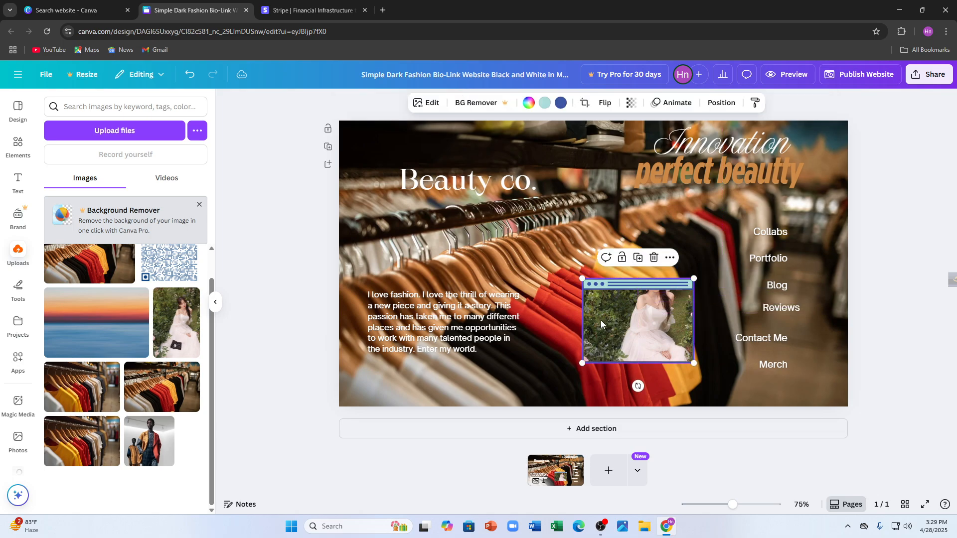
drag(602, 324, 630, 337)
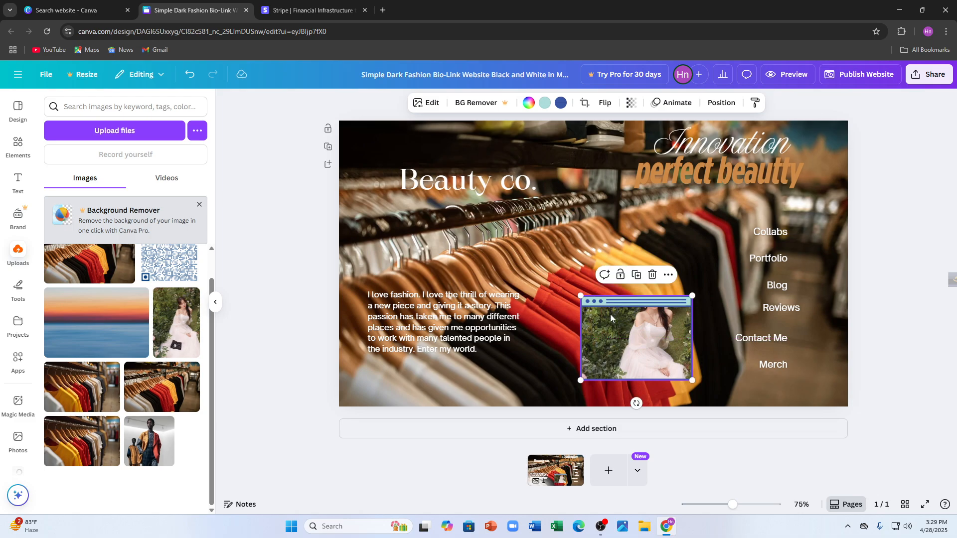
click(652, 274)
click(287, 198)
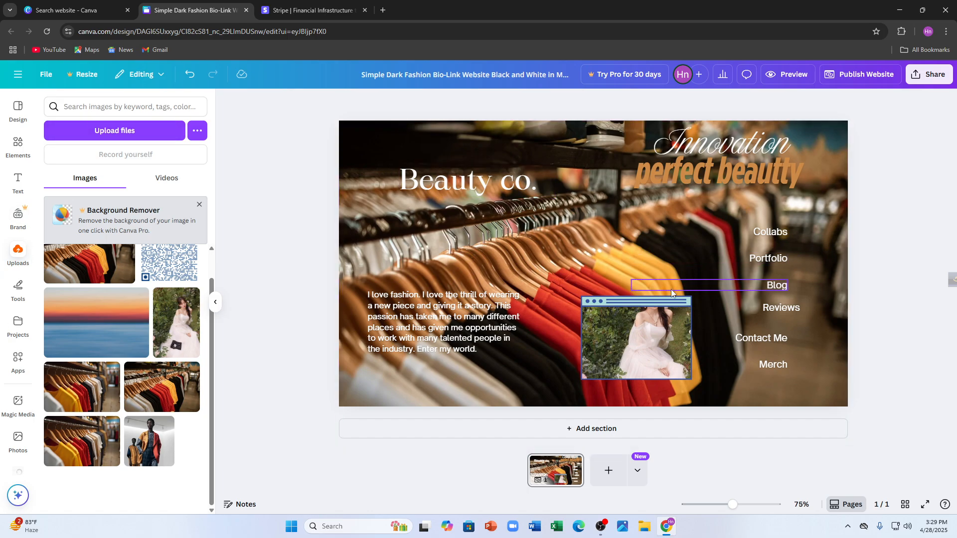
Search the elements library for "sparkle".
click(97, 108)
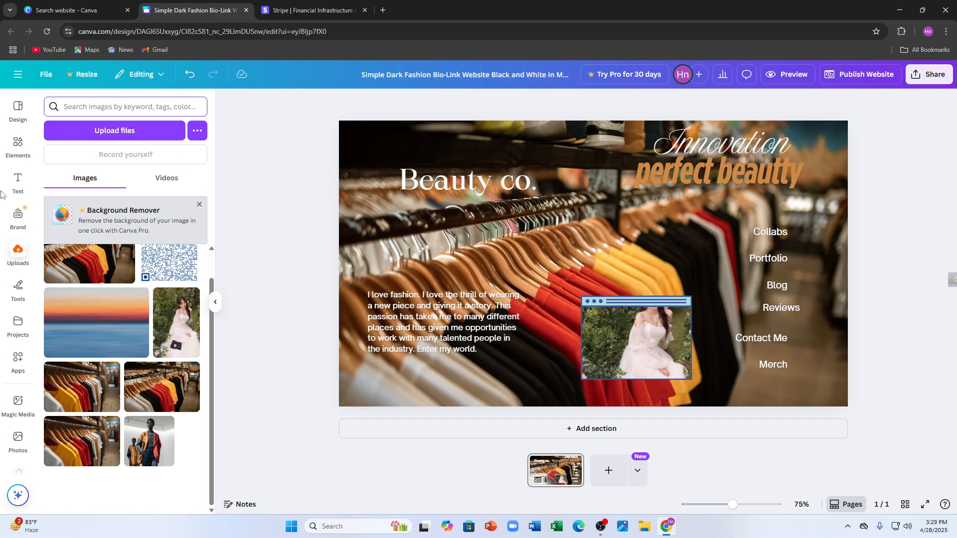
click(18, 147)
click(134, 108)
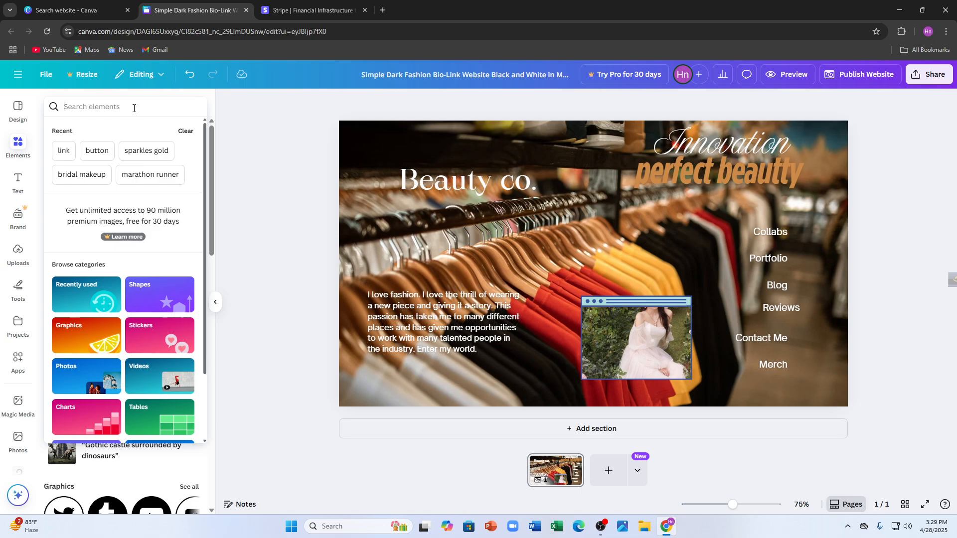
text(spa)
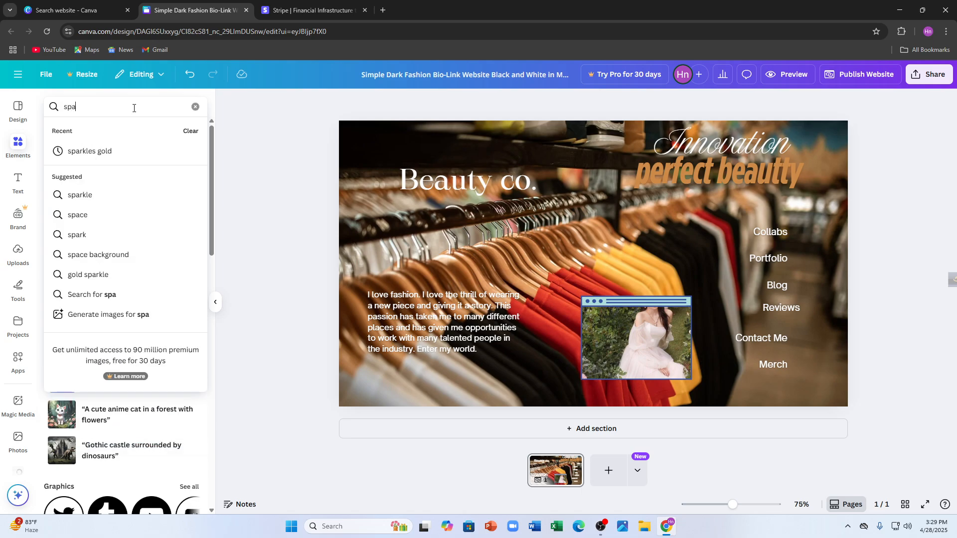
text(rkle)
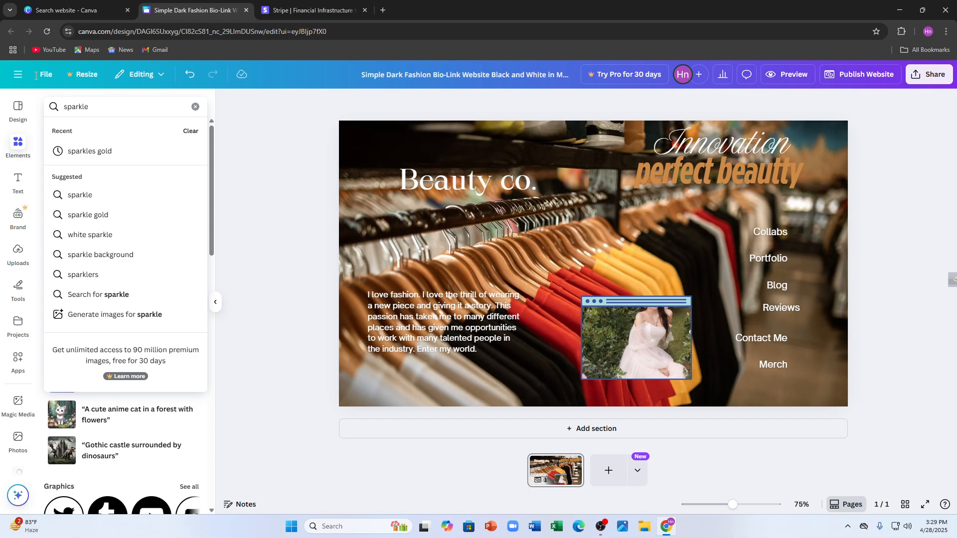
click(82, 194)
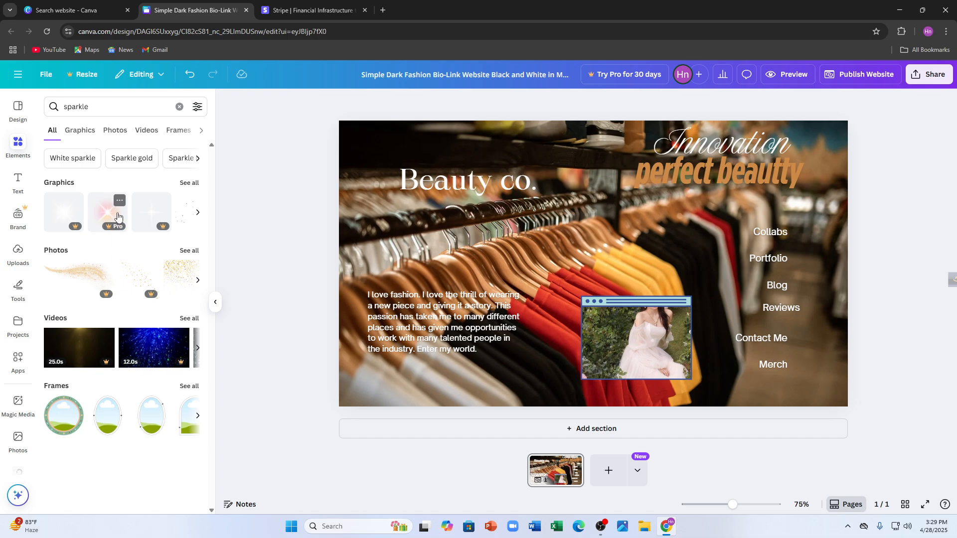
Browse the sparkle graphics and photos and add the black photo with white stars to the page.
click(198, 213)
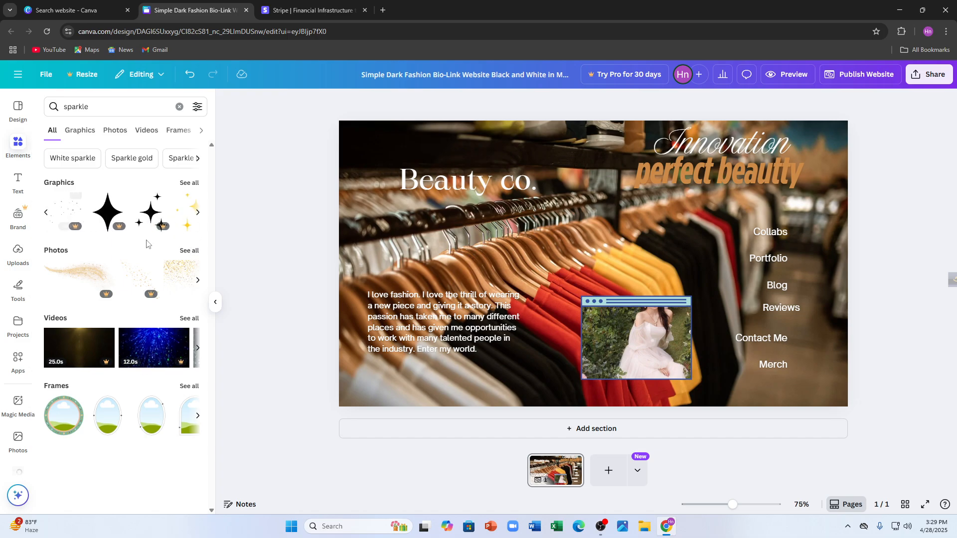
click(199, 279)
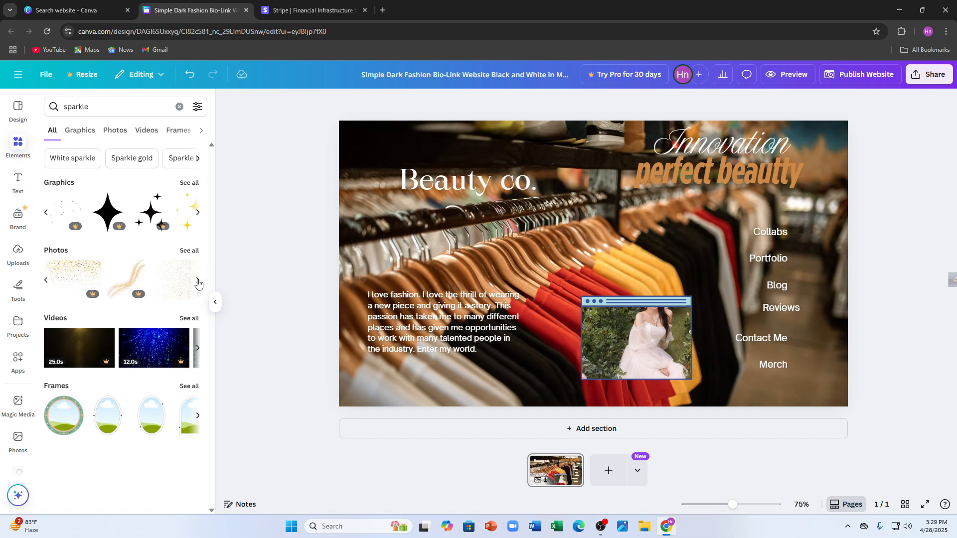
click(198, 281)
click(198, 281)
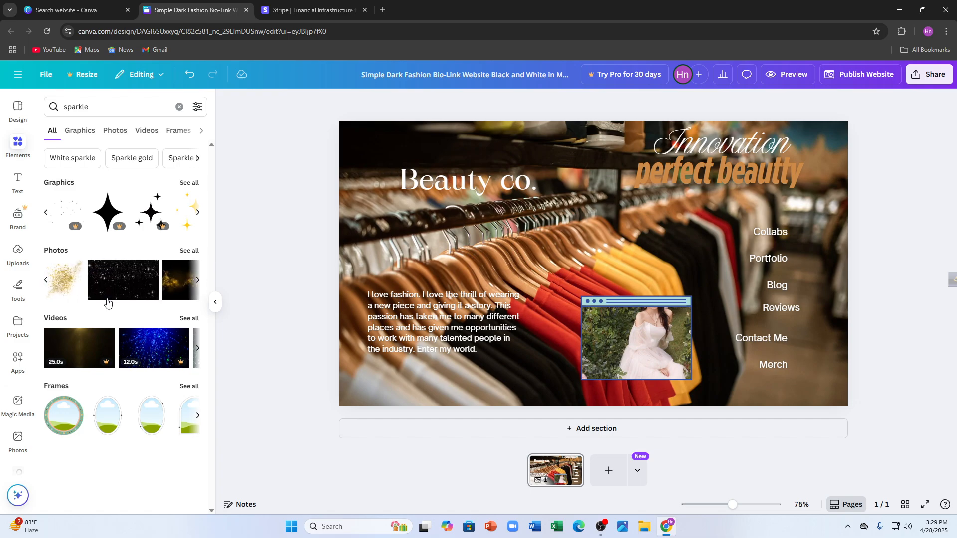
click(114, 285)
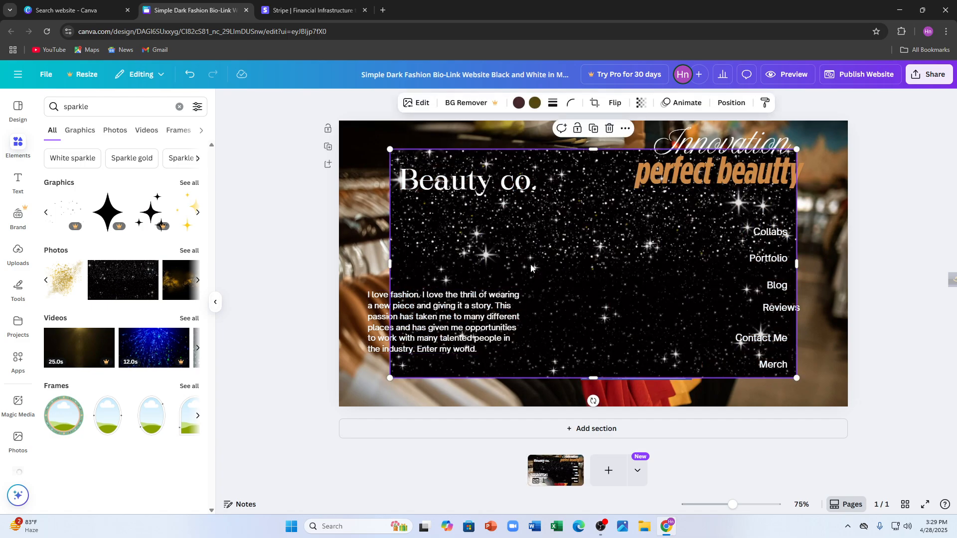
Shrink the starry photo and place it against the page's left edge, just below the "Beauty co." title.
drag(541, 260, 490, 234)
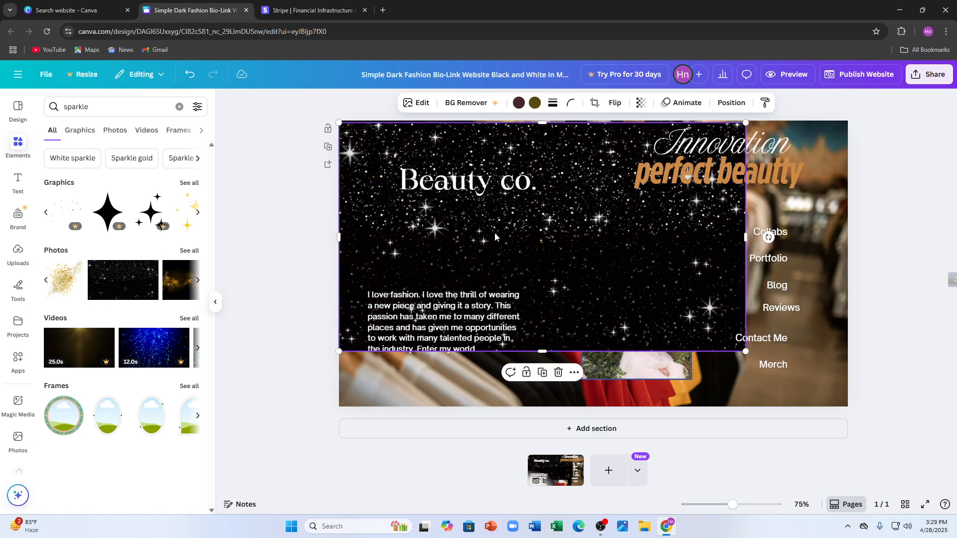
drag(602, 265, 590, 258)
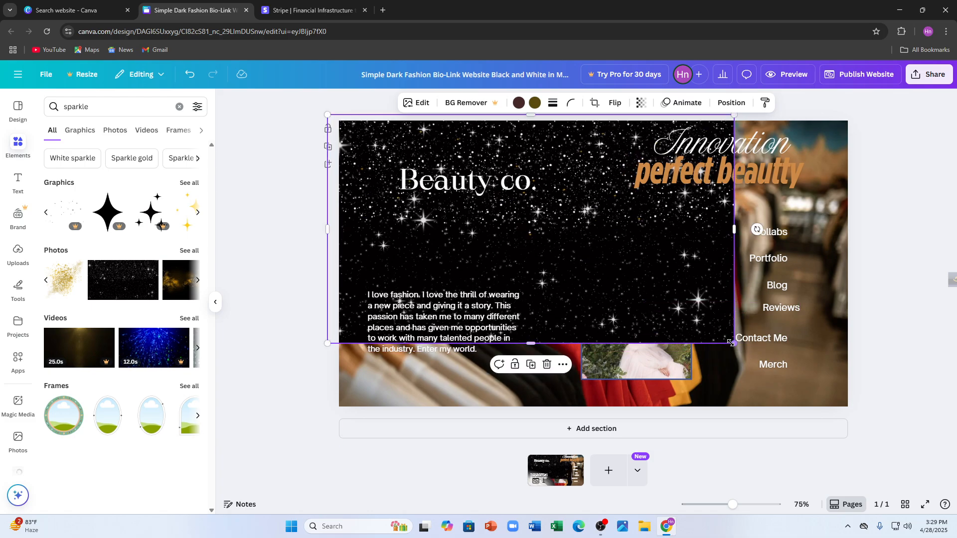
drag(731, 343, 616, 277)
drag(573, 207, 582, 282)
Send the starry photo one layer backward, behind the browser-window frame.
right_click(543, 242)
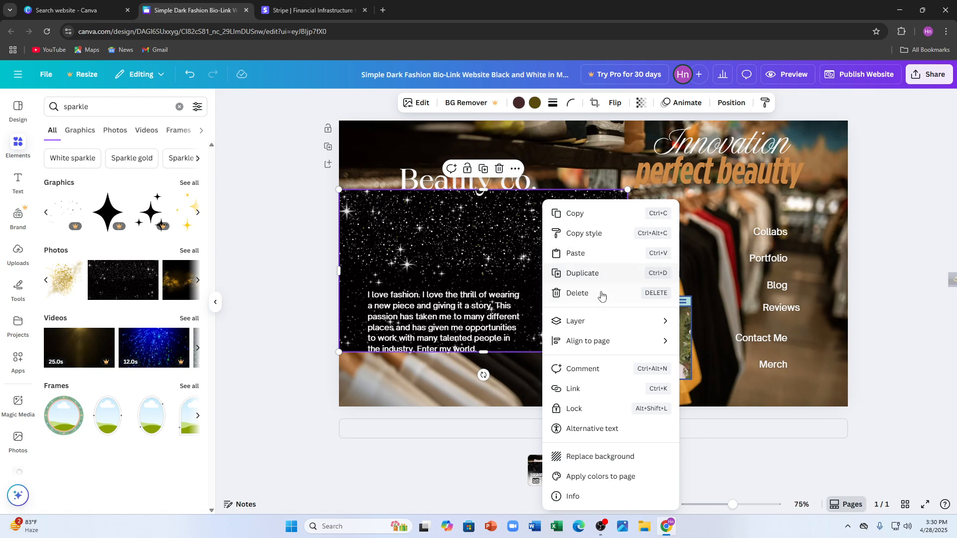
mouse_move(595, 321)
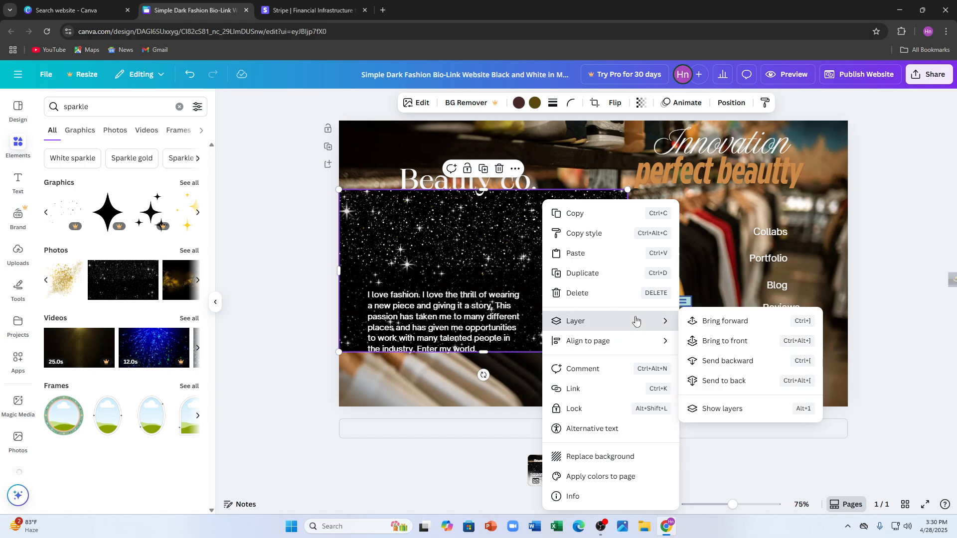
click(735, 360)
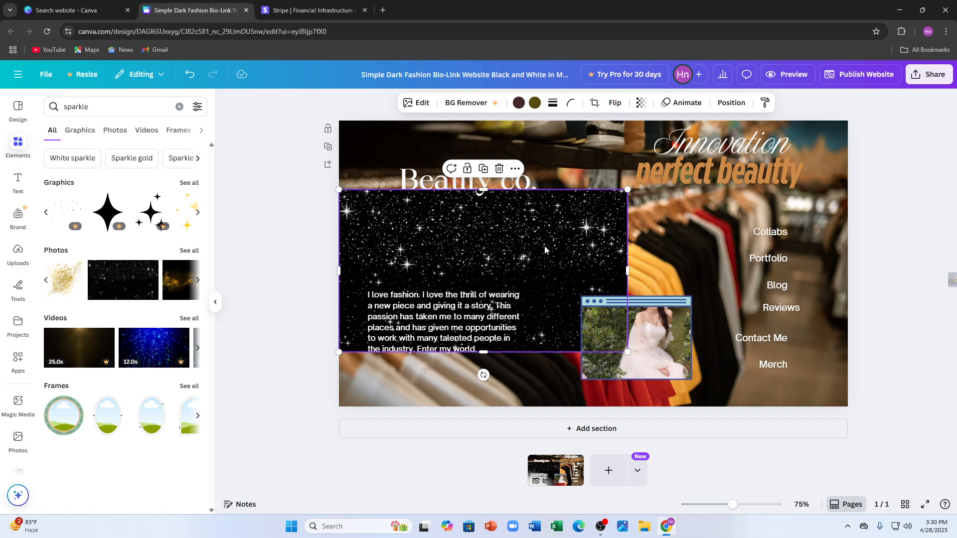
Enlarge the starry photo slightly, move it up behind the "Beauty co." title, and send it backward once more.
drag(370, 343, 343, 377)
mouse_move(422, 244)
mouse_down()
mouse_move(422, 261)
mouse_move(426, 243)
mouse_move(439, 241)
mouse_up()
right_click(531, 236)
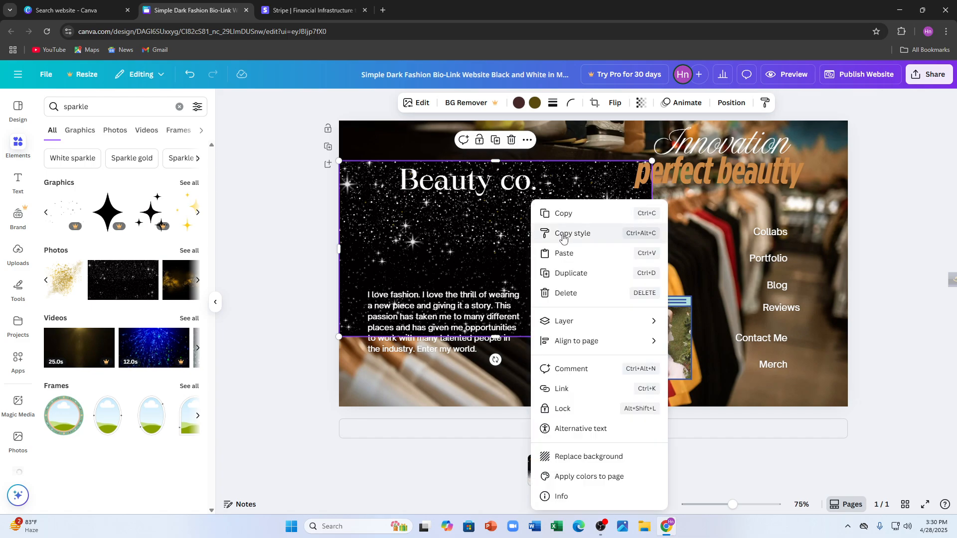
mouse_move(574, 320)
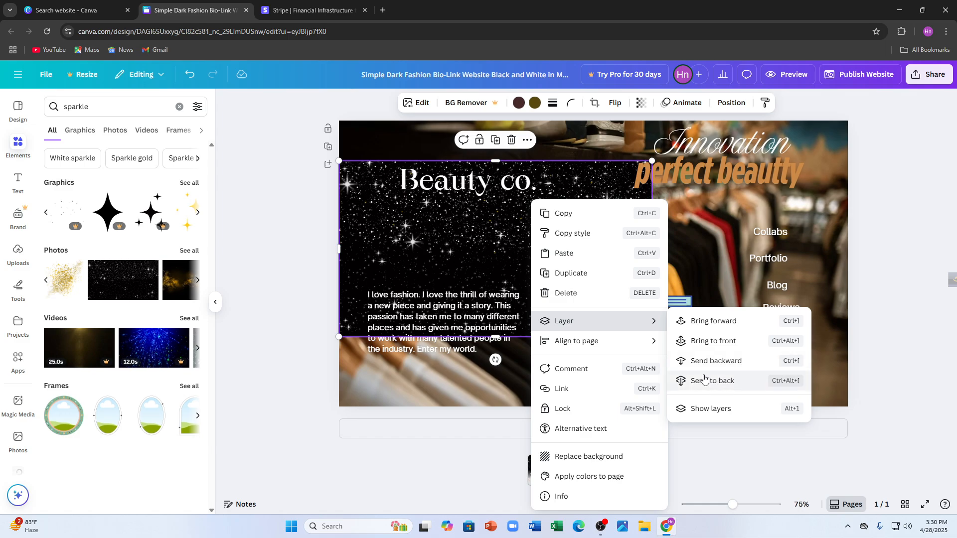
click(716, 362)
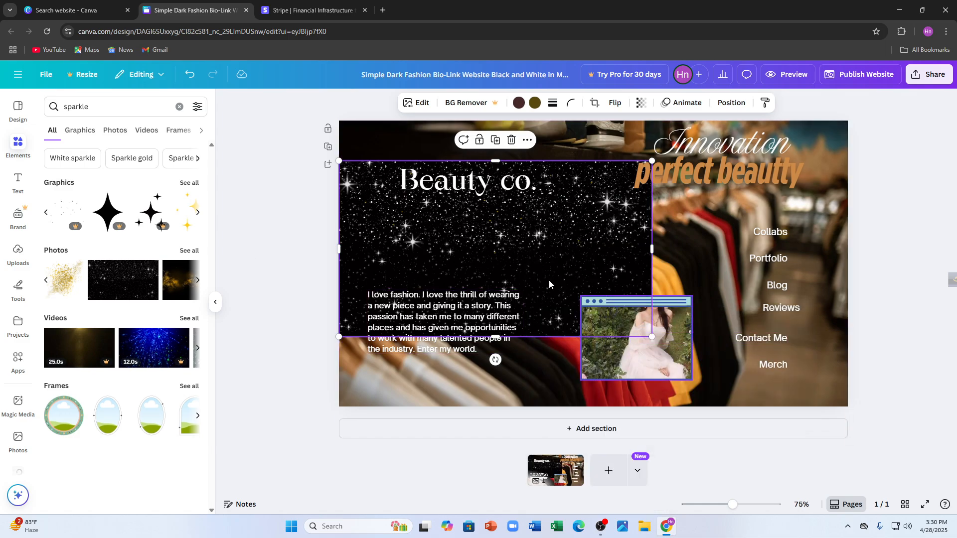
click(278, 233)
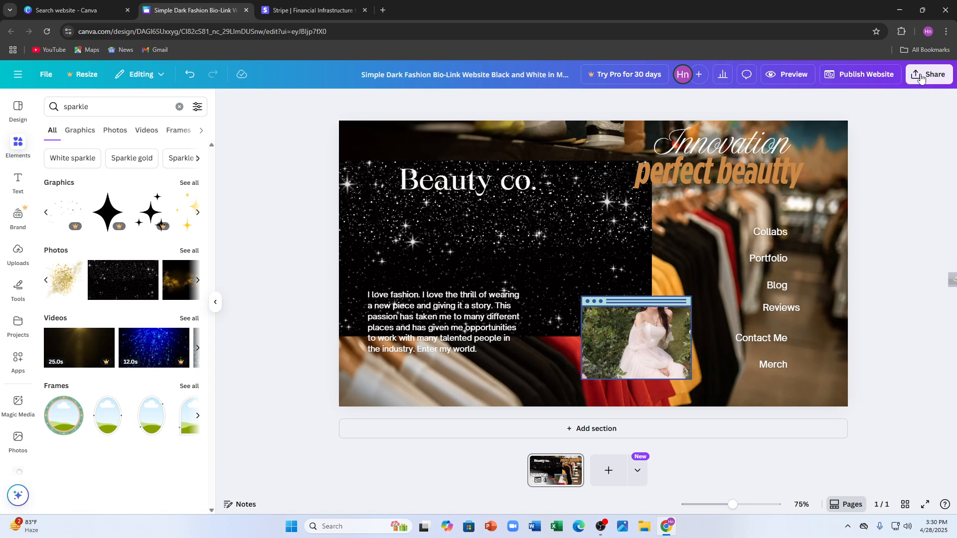
Add a blank second page and check the first page together with the dark section beneath it.
click(608, 471)
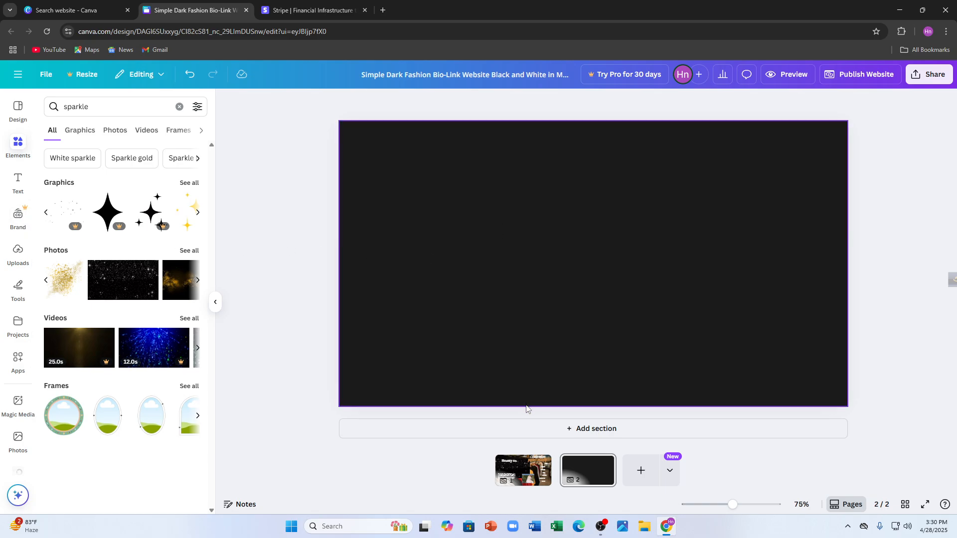
click(523, 470)
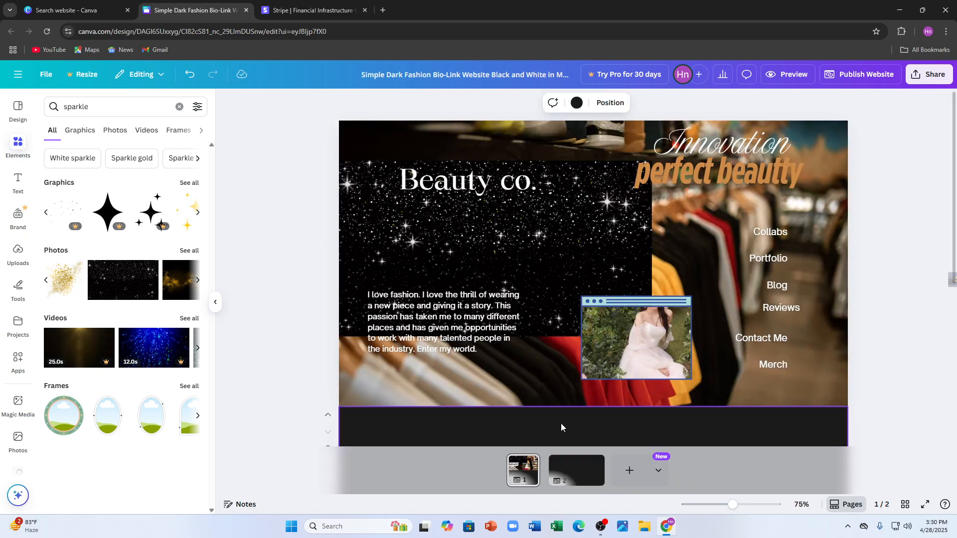
scroll(539, 324, down, 5)
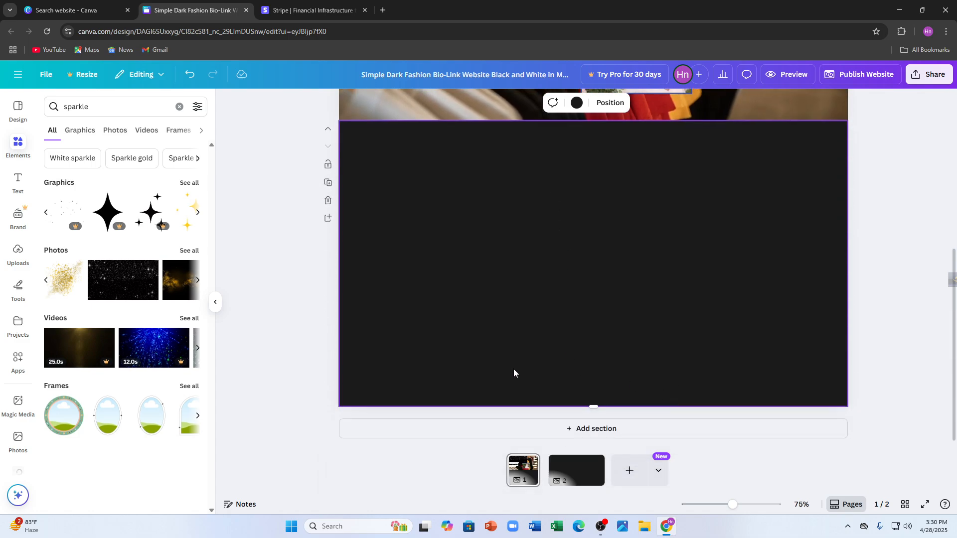
scroll(675, 354, up, 5)
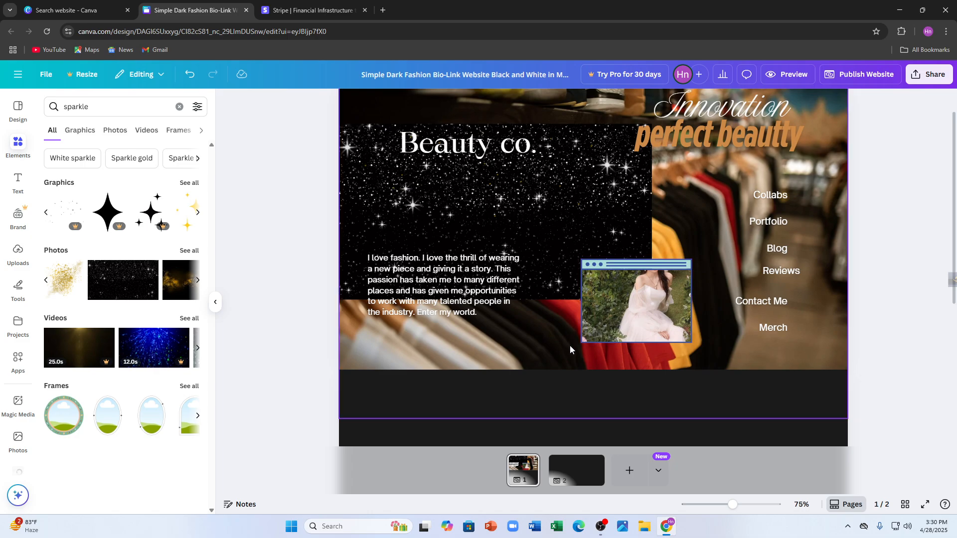
scroll(492, 222, down, 3)
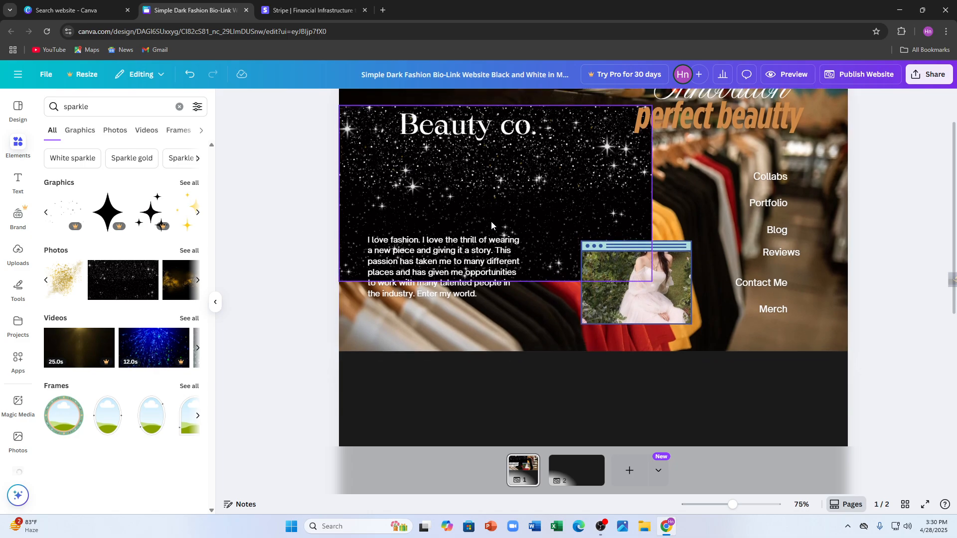
Look at the Stripe site, return to the design, and compare the dark areas of pages 1 and 2.
click(314, 10)
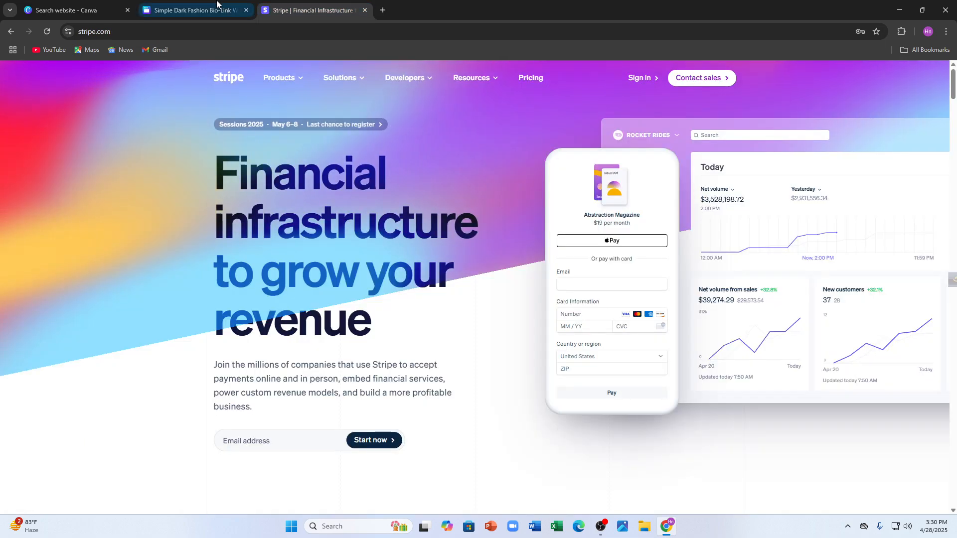
click(192, 10)
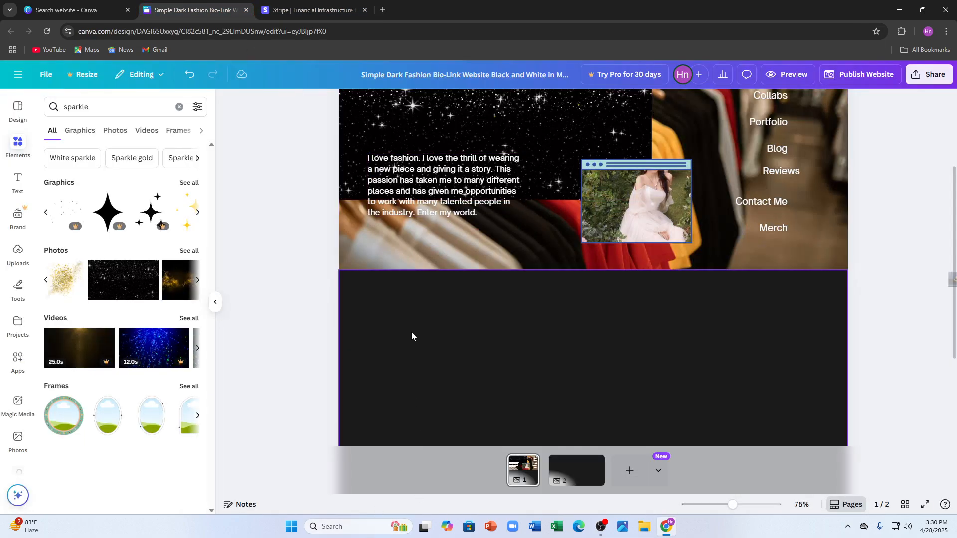
scroll(385, 248, down, 3)
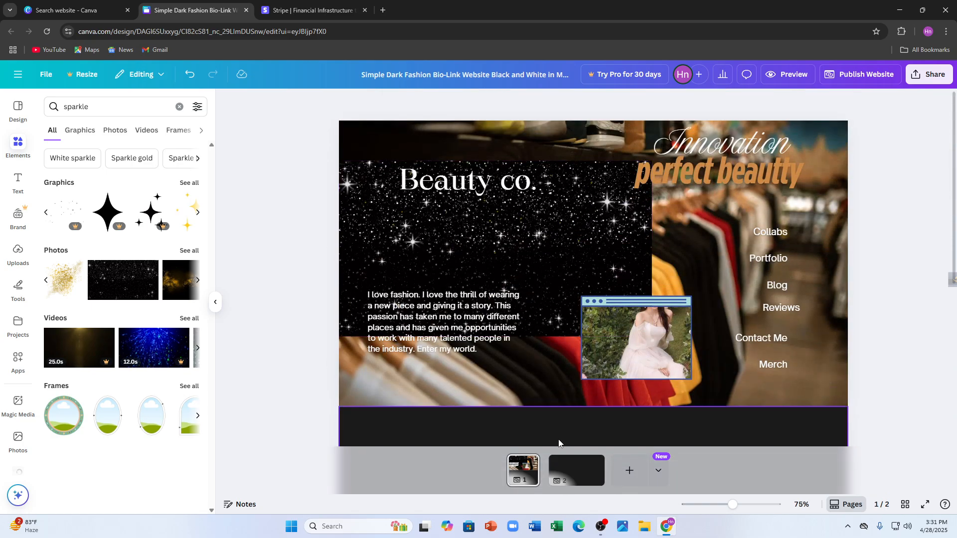
click(574, 475)
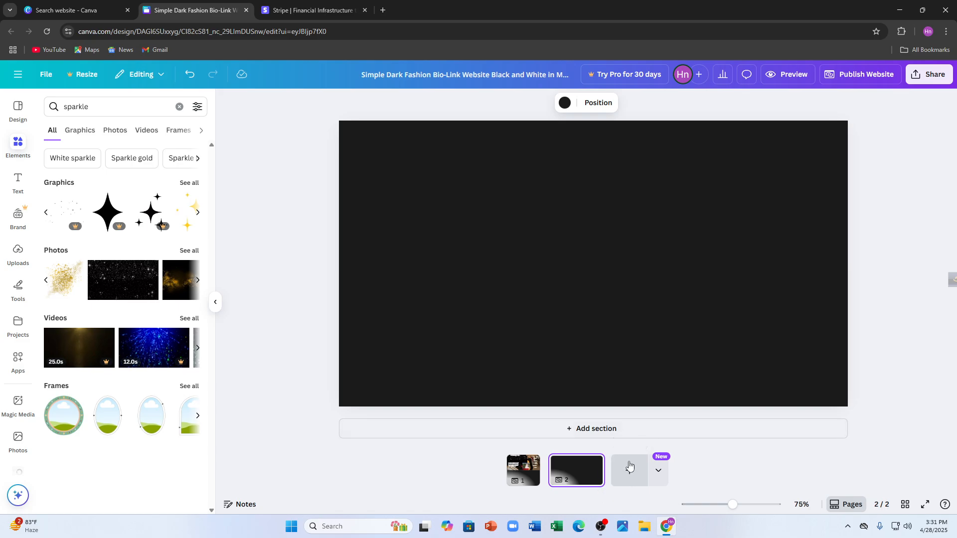
click(524, 470)
scroll(558, 294, down, 5)
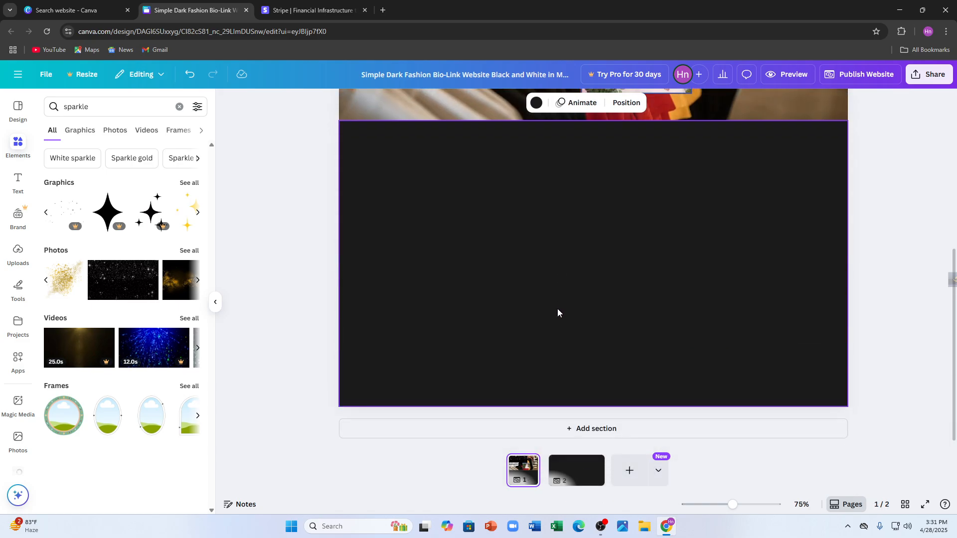
click(507, 232)
Add the starry photo and the uploaded clothing-rack photo with red and yellow shirts to the second page.
click(581, 473)
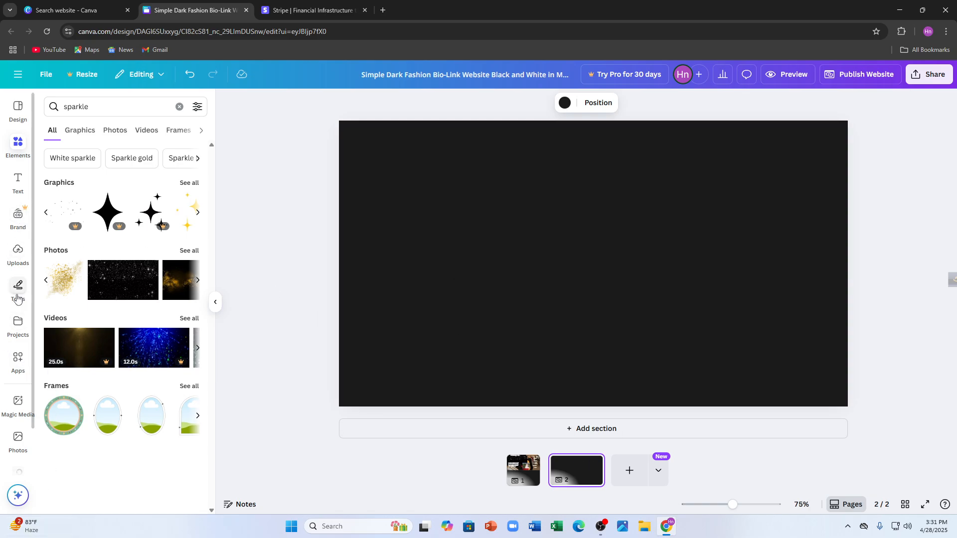
click(119, 282)
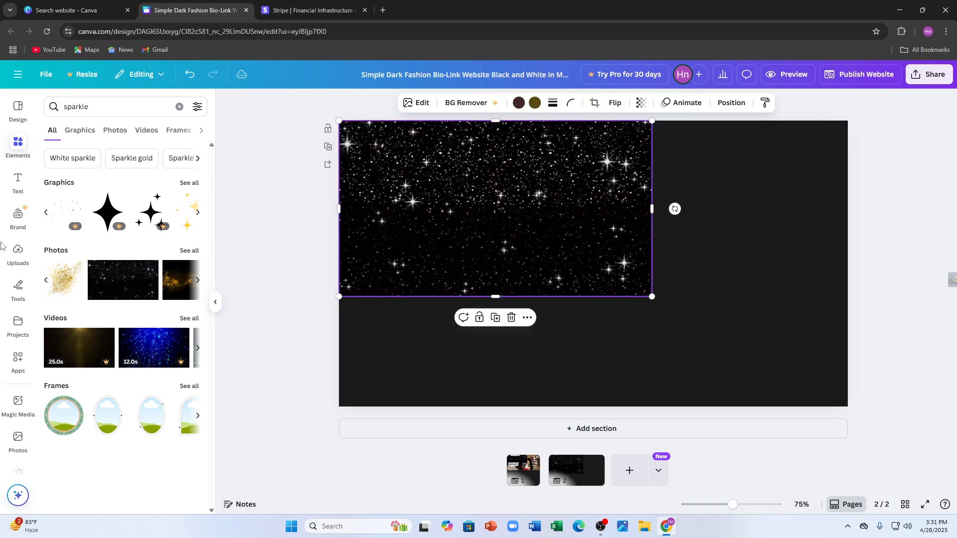
click(18, 253)
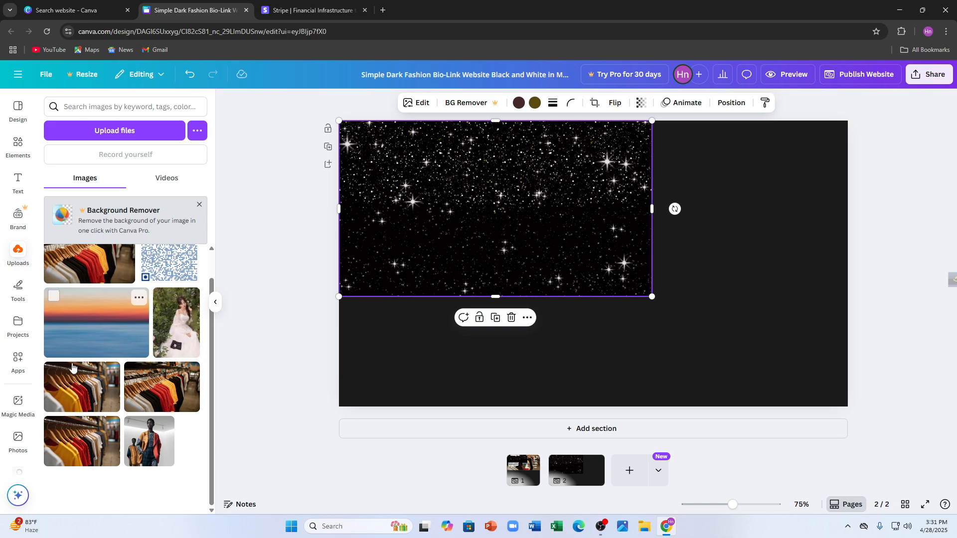
click(153, 390)
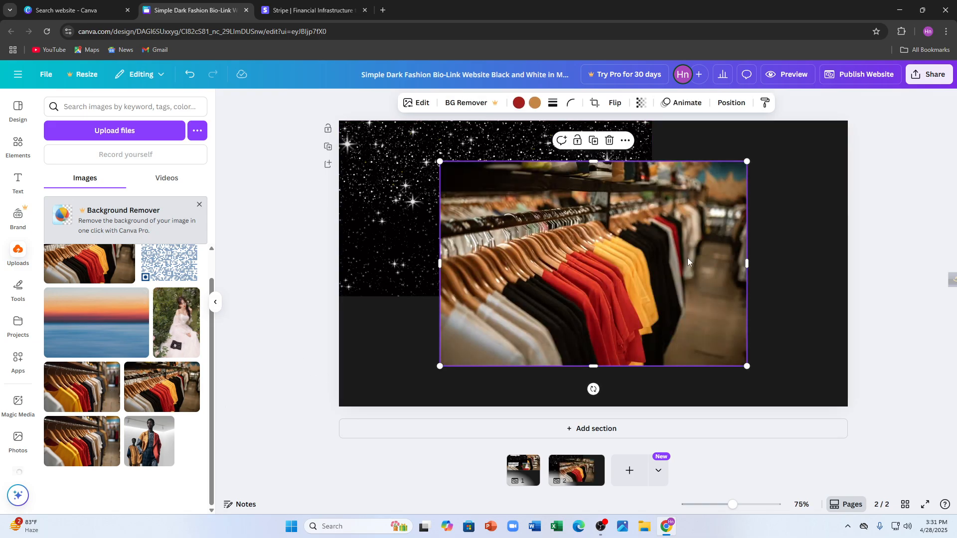
Layer the clothing-rack photo behind the starry photo and move it to the second page's lower-right corner.
drag(687, 259, 671, 236)
right_click(594, 235)
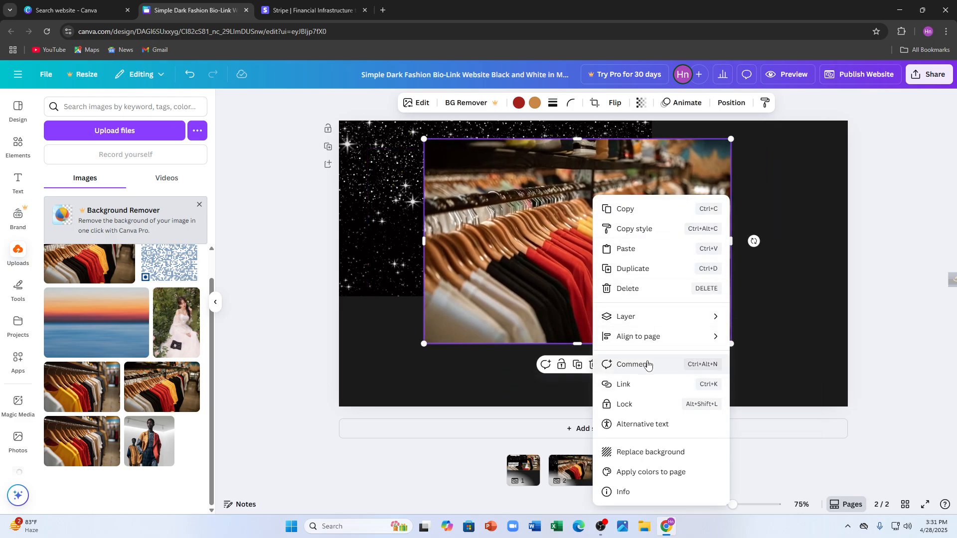
mouse_move(637, 321)
click(774, 372)
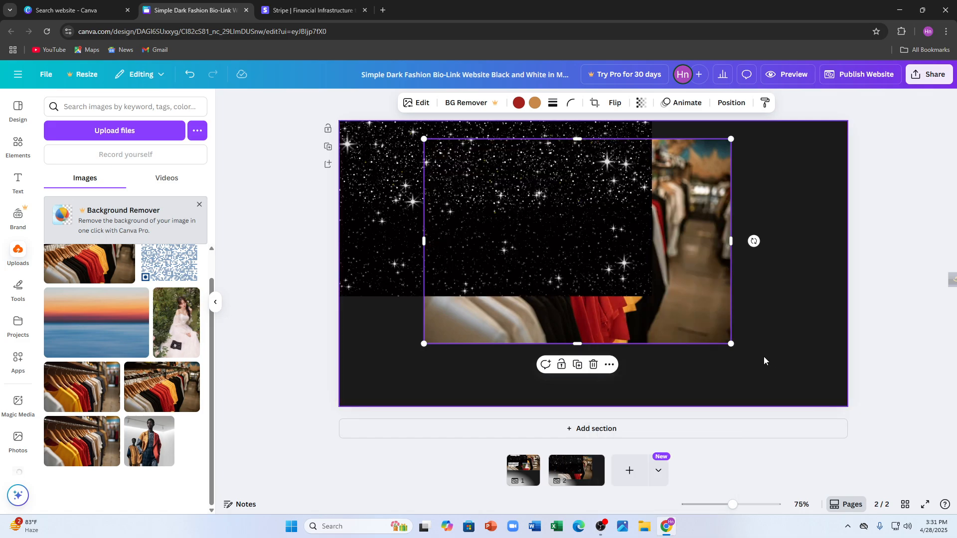
drag(703, 311, 843, 382)
mouse_move(391, 191)
mouse_down()
mouse_move(388, 207)
mouse_move(388, 191)
mouse_up()
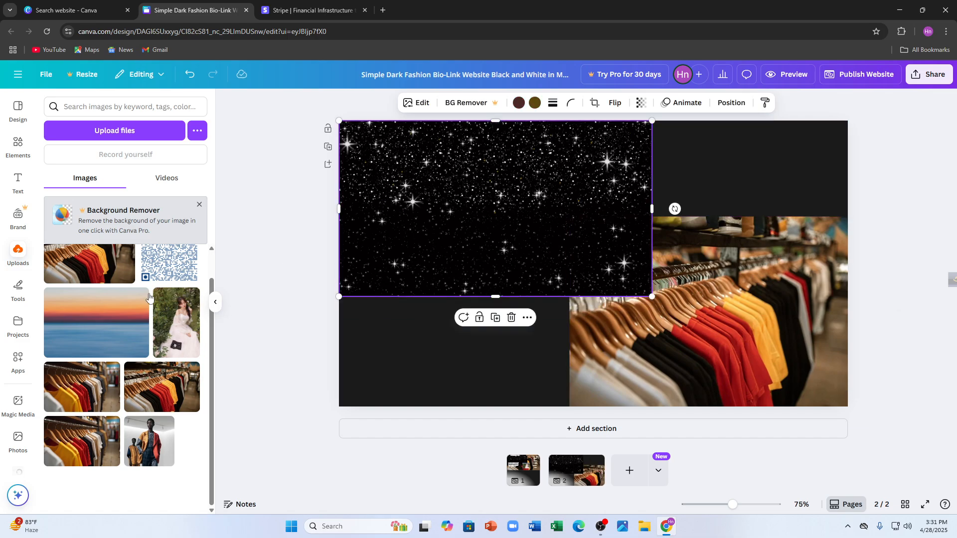
Add the uploaded clothing-rack photo to the second page again and place it over the starry photo in the page's upper-left area.
click(152, 399)
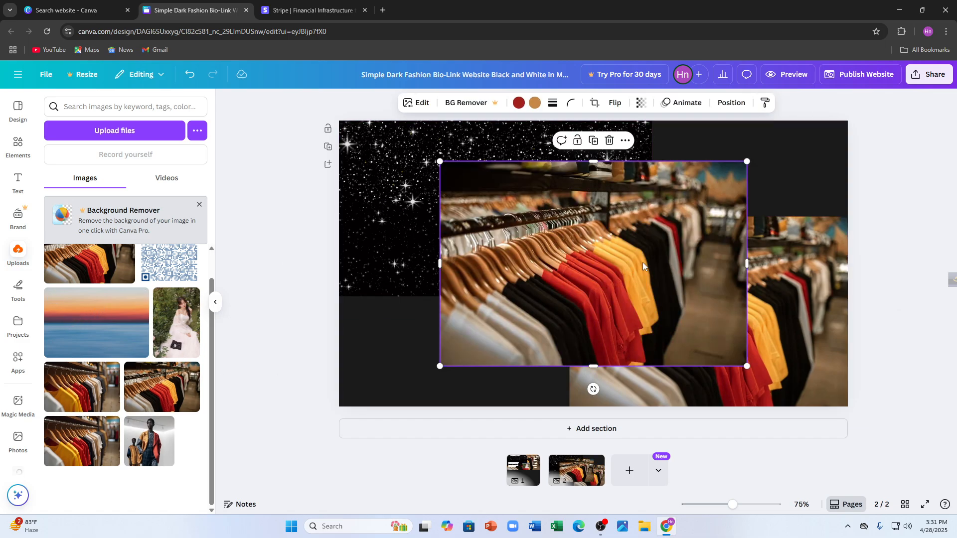
drag(642, 262, 544, 211)
click(149, 442)
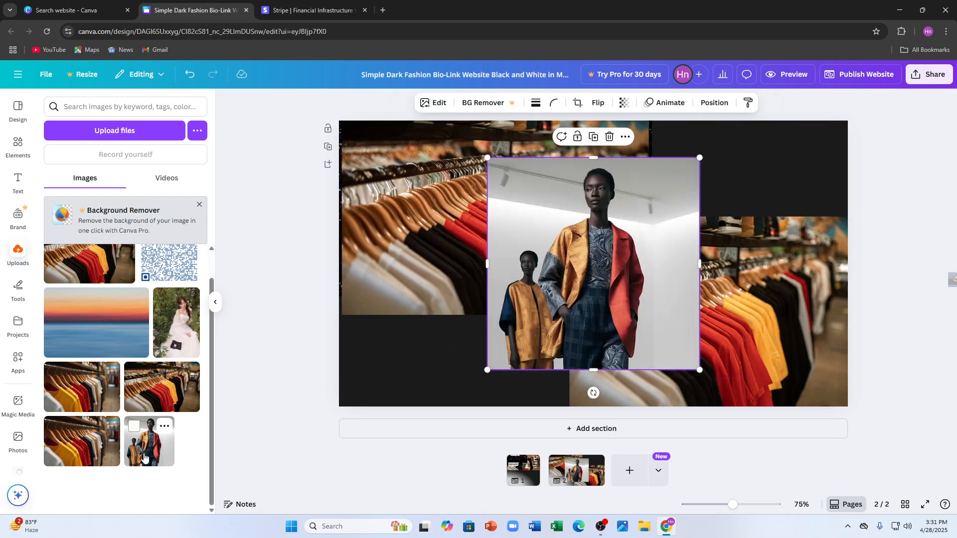
drag(599, 287, 453, 341)
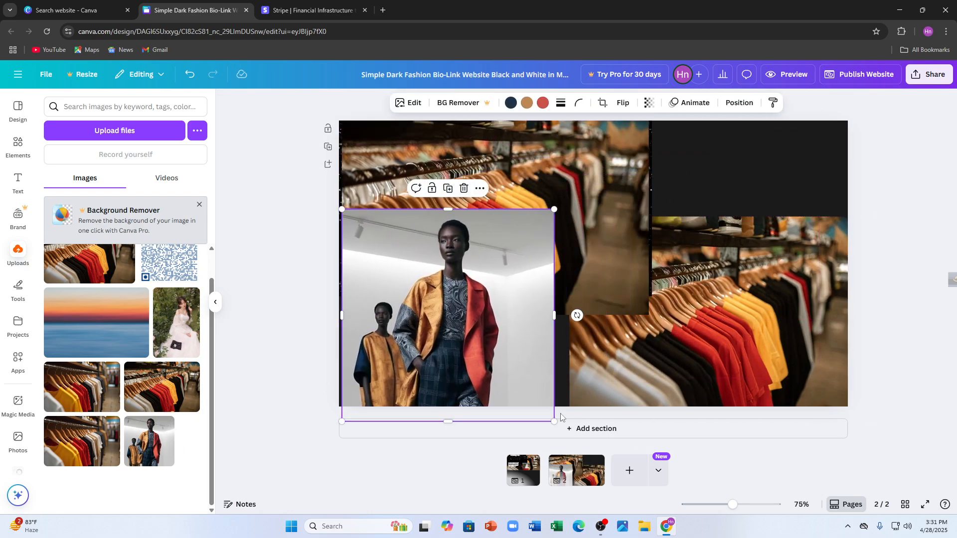
drag(554, 421, 516, 384)
drag(460, 288, 479, 327)
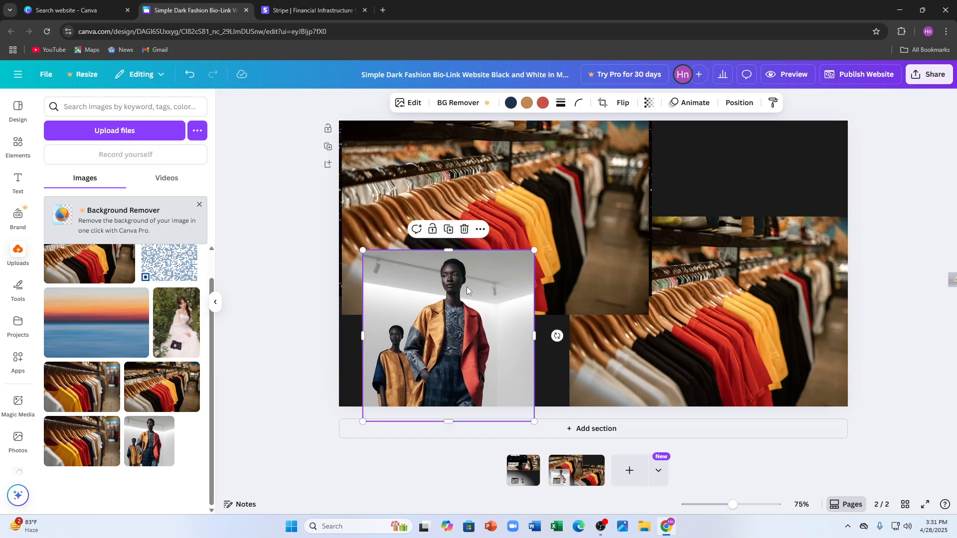
click(467, 235)
Add the recently used browser-window frame to the second page, shrink it and place it in the page's empty lower-left area.
click(18, 145)
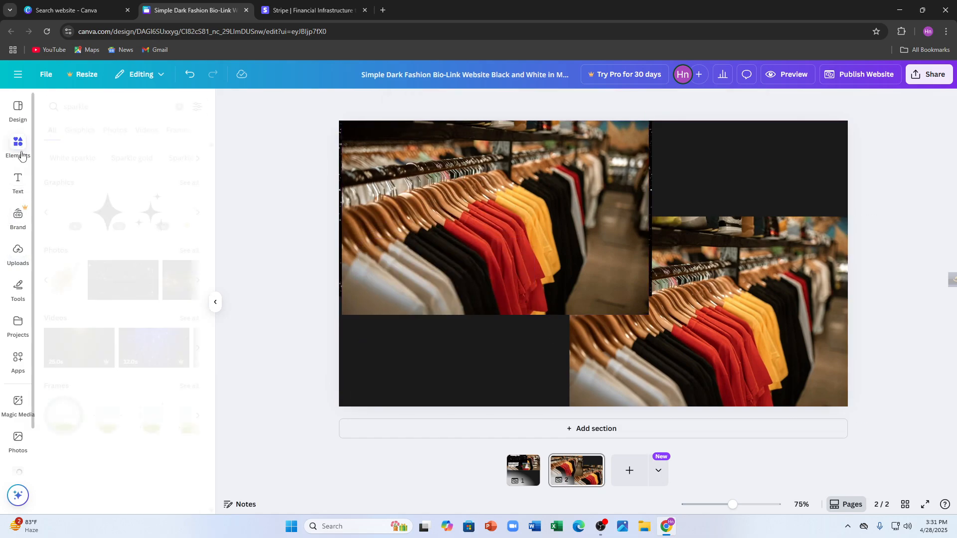
click(180, 107)
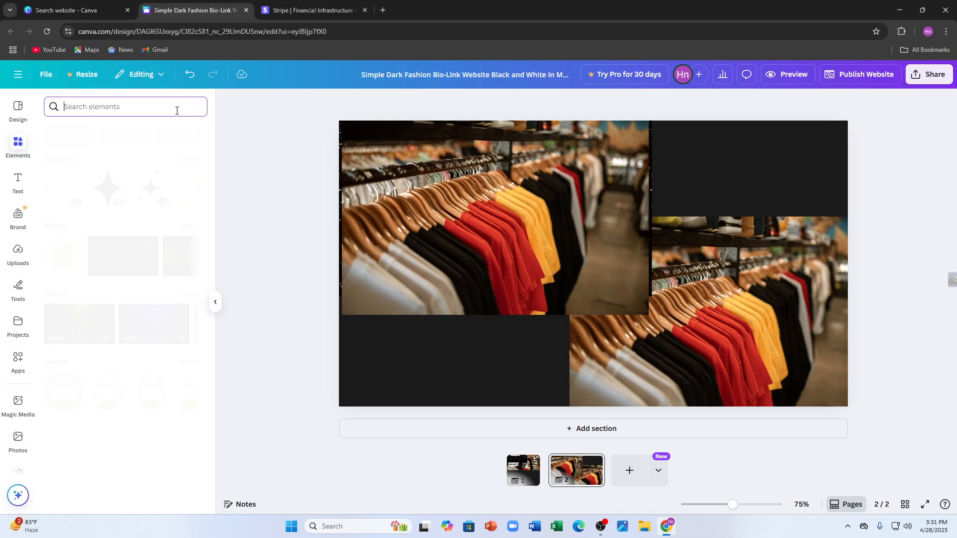
click(146, 188)
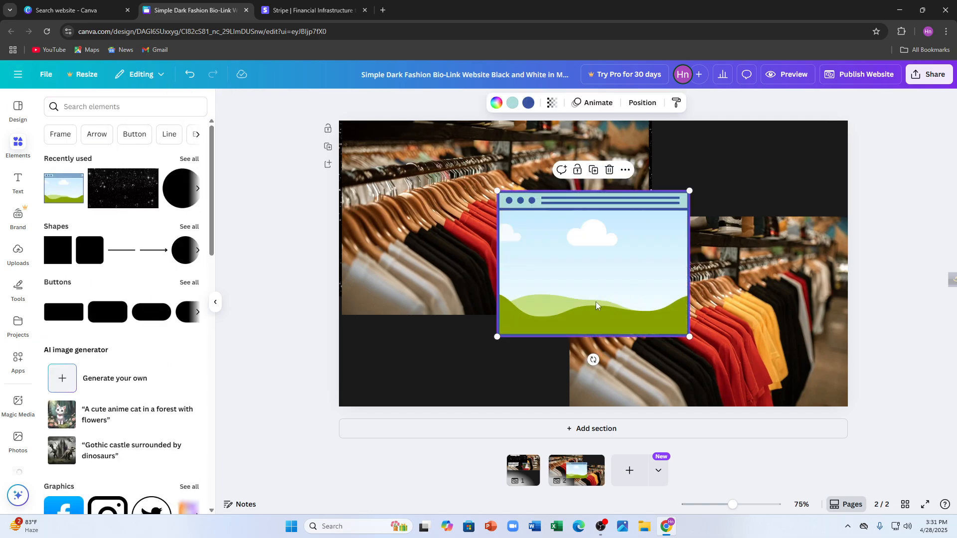
drag(594, 305, 533, 342)
drag(627, 373, 550, 315)
drag(487, 263, 403, 344)
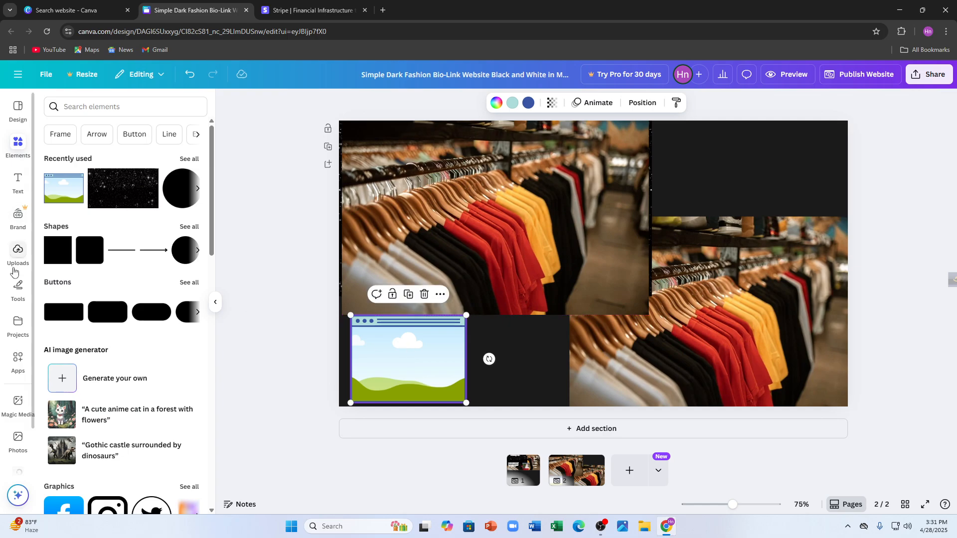
Fill the browser-window frame with the uploaded photo of the model in the colourful coat and place it enlarged in the page's upper-right area.
click(198, 190)
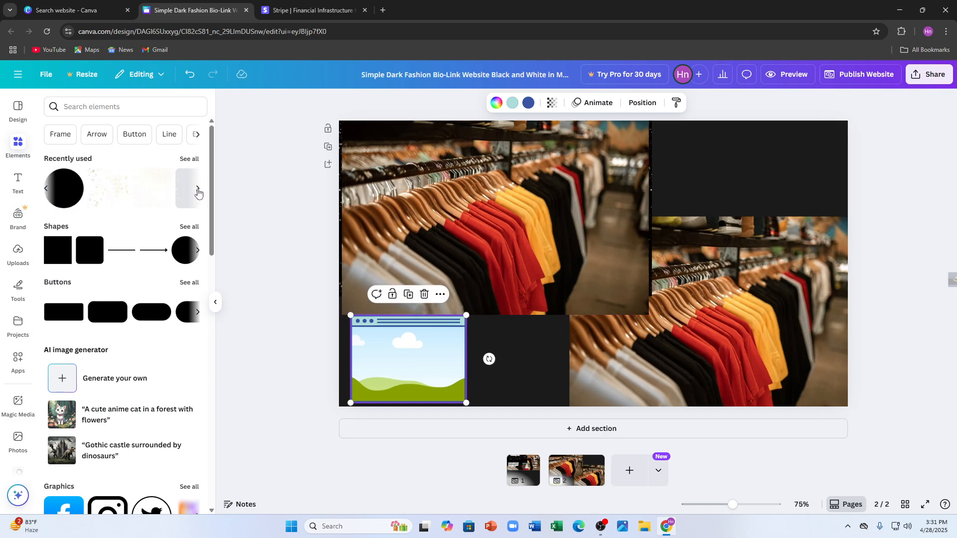
click(18, 251)
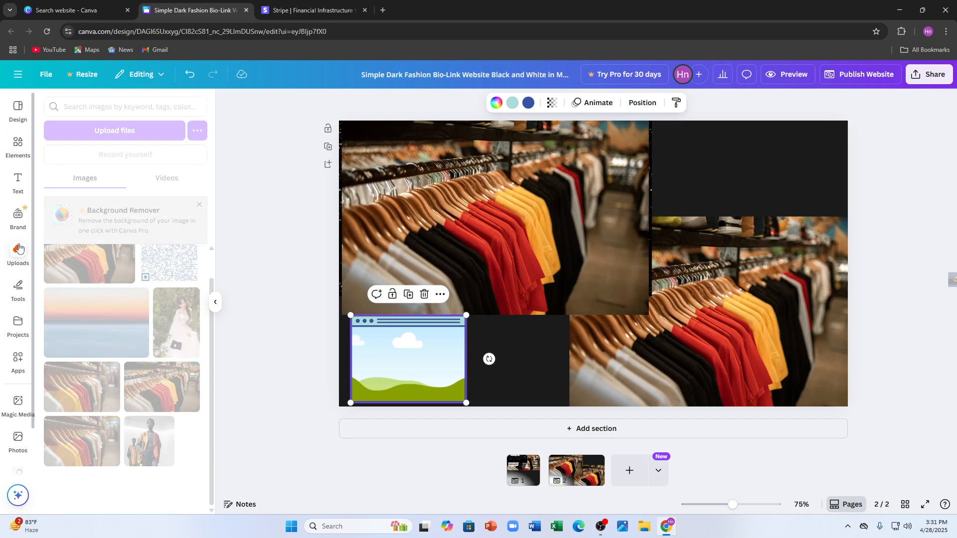
drag(156, 442, 393, 327)
drag(434, 355, 791, 160)
drag(765, 207, 773, 187)
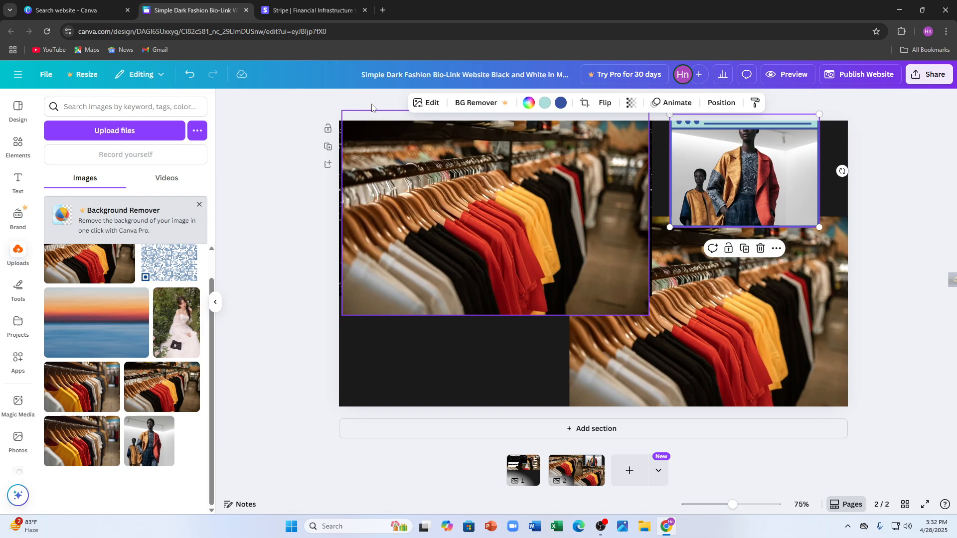
Look over the website's publishing options and preview page 1 from start to end.
click(859, 74)
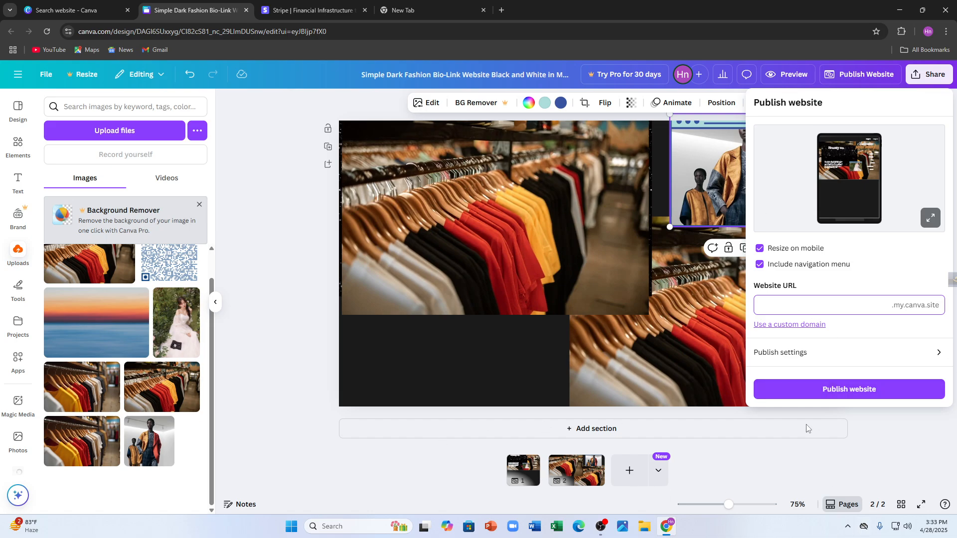
click(451, 164)
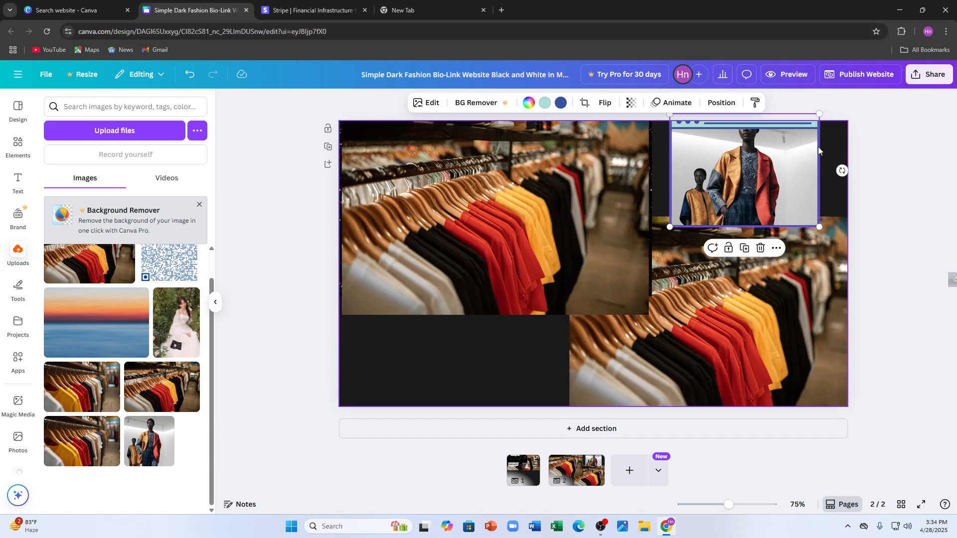
click(784, 75)
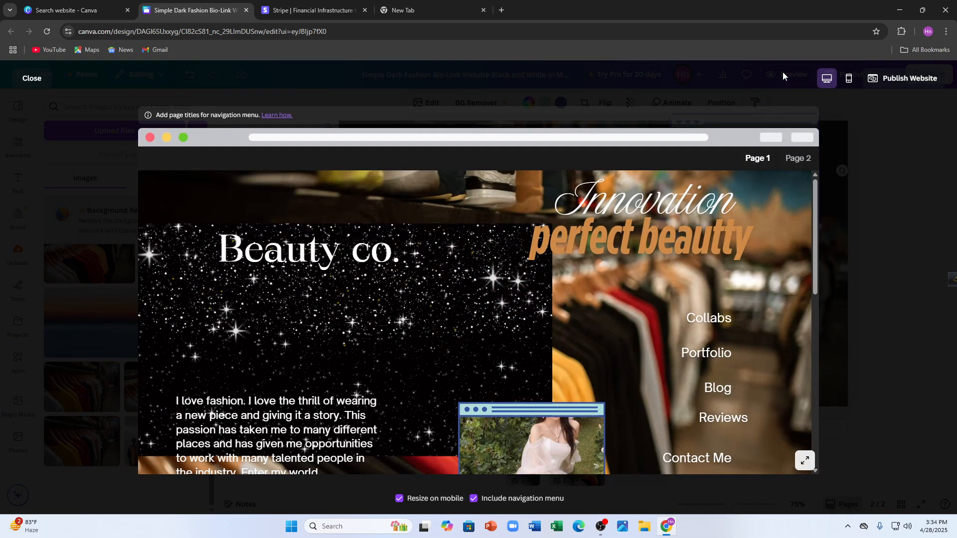
scroll(549, 264, down, 5)
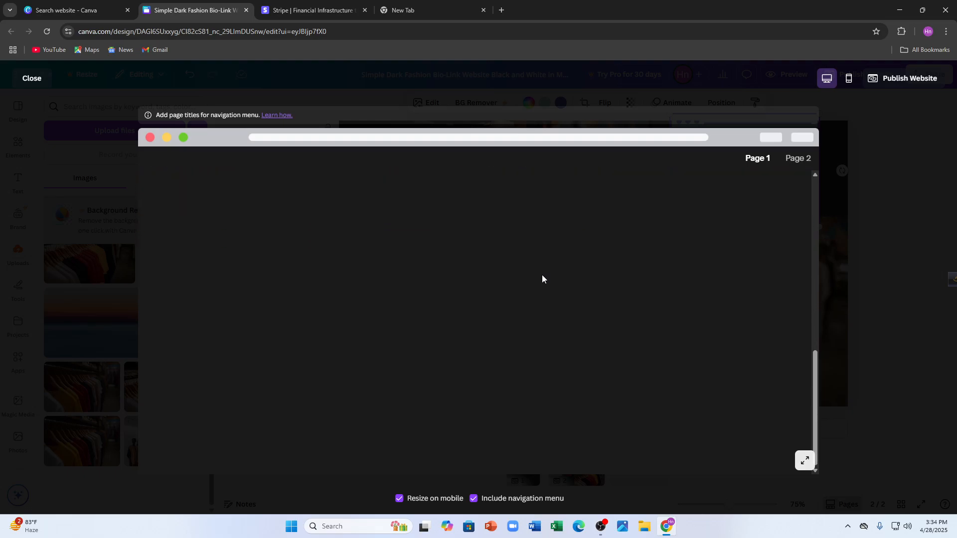
scroll(545, 277, up, 5)
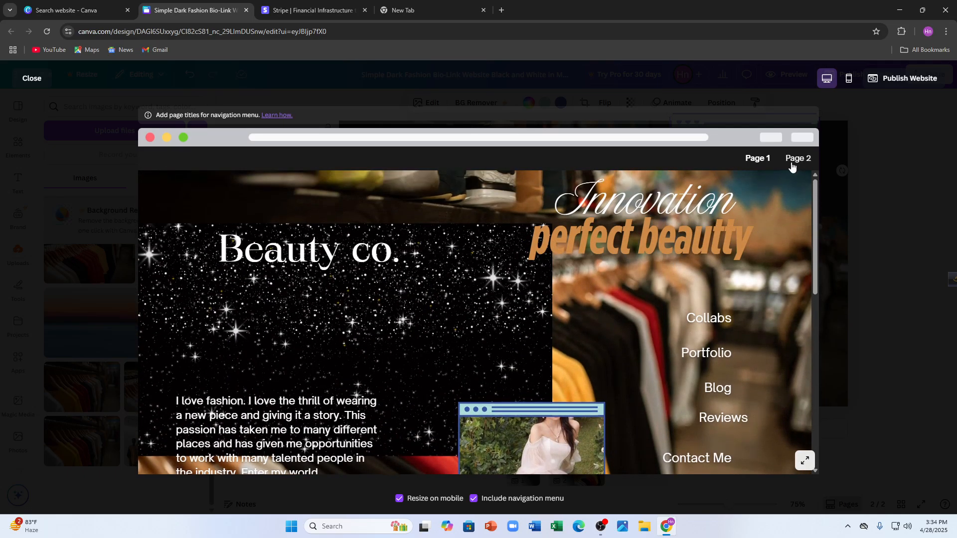
Compare pages 1 and 2 in the website preview, including the empty dark section of page 1, and close the preview.
click(793, 162)
click(757, 163)
click(797, 158)
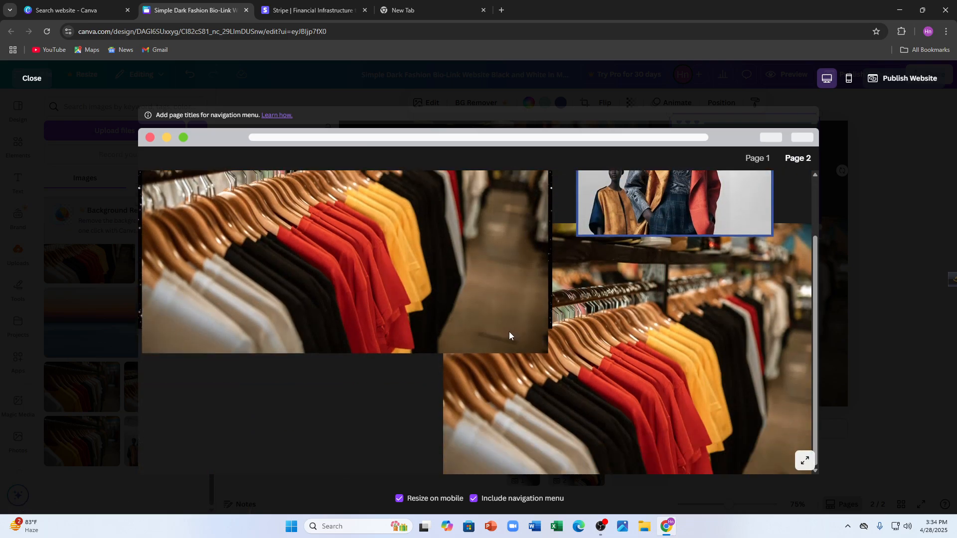
scroll(508, 327, up, 2)
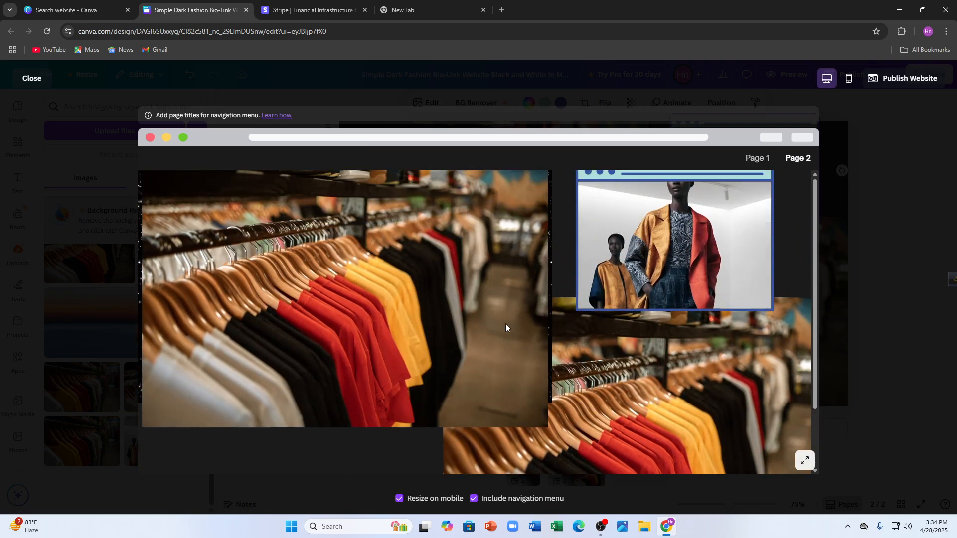
click(757, 158)
scroll(348, 286, down, 5)
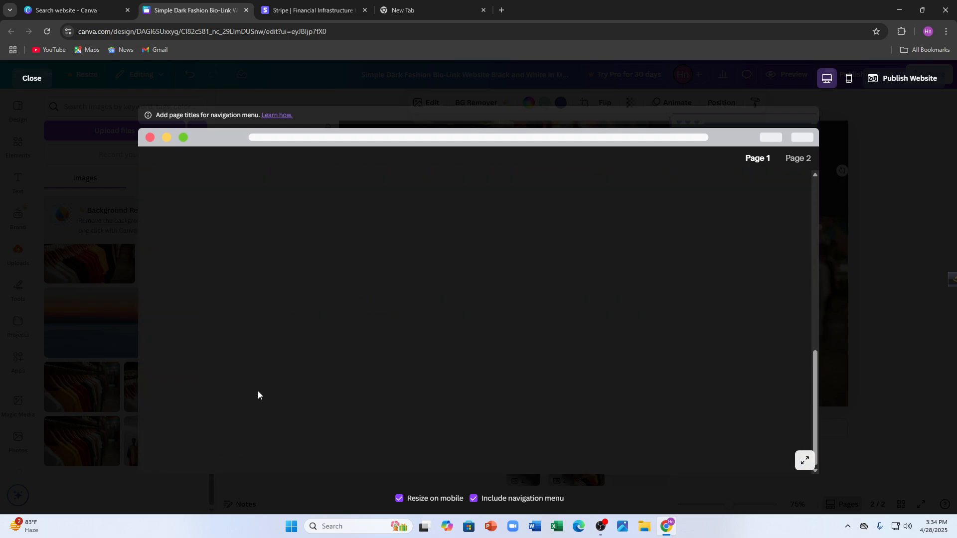
scroll(559, 239, up, 5)
scroll(558, 241, down, 5)
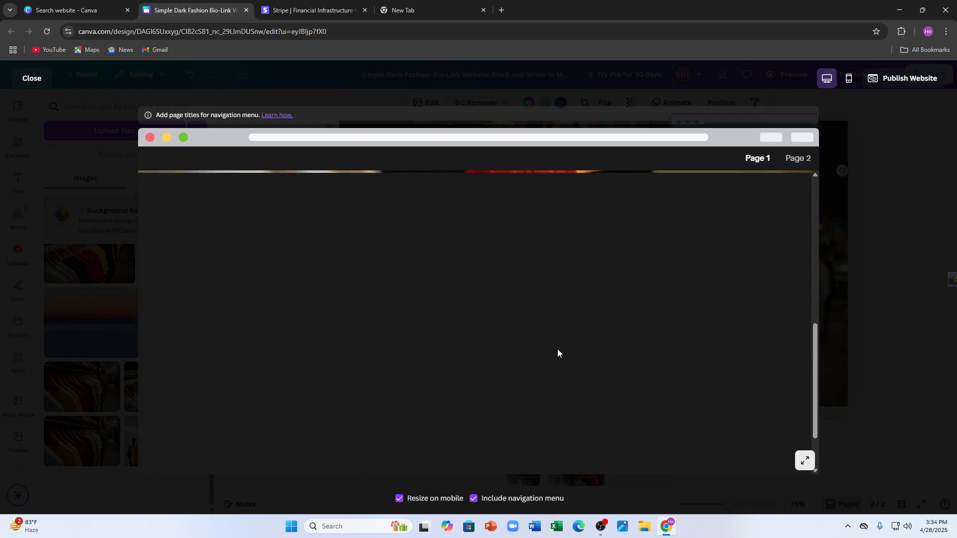
scroll(626, 265, down, 2)
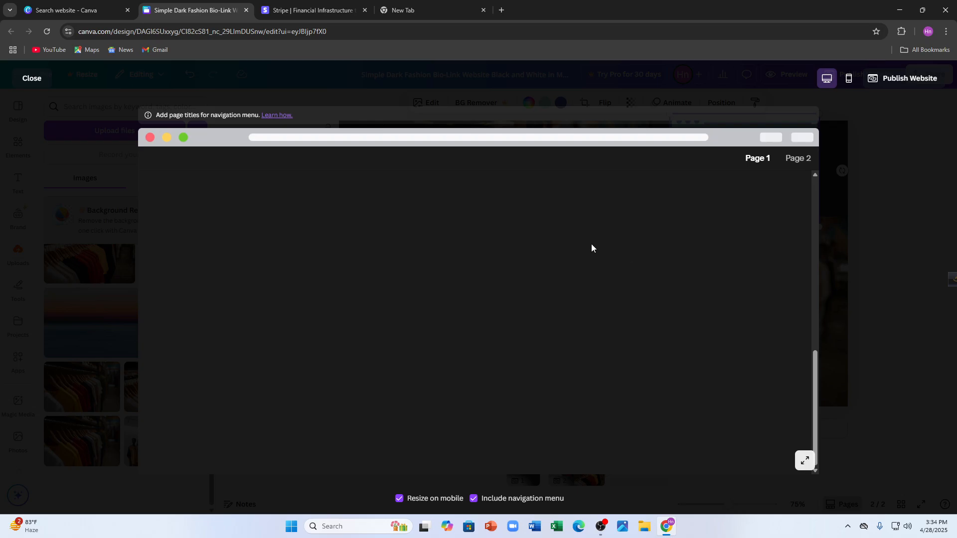
scroll(414, 289, up, 5)
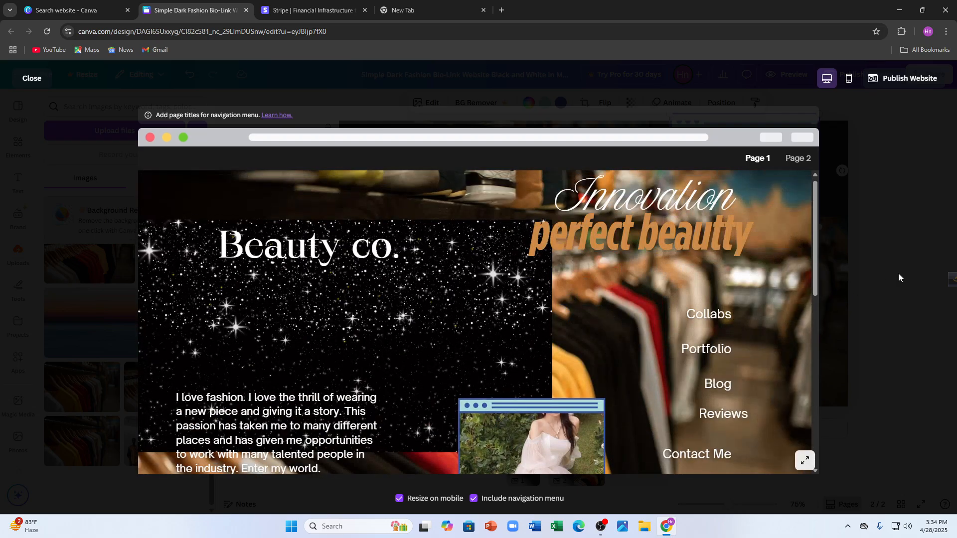
click(903, 273)
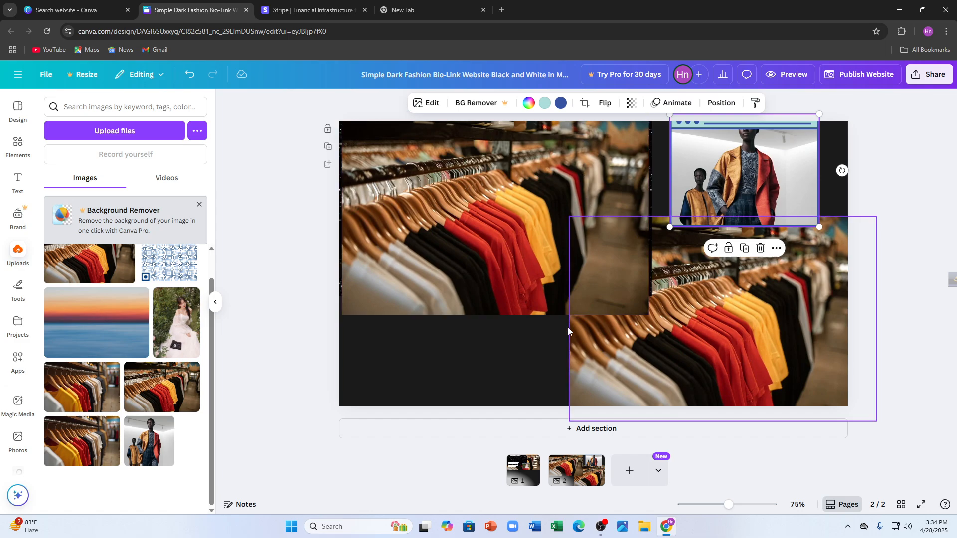
Rename the design as bvbvbnvbvbbn.
click(470, 74)
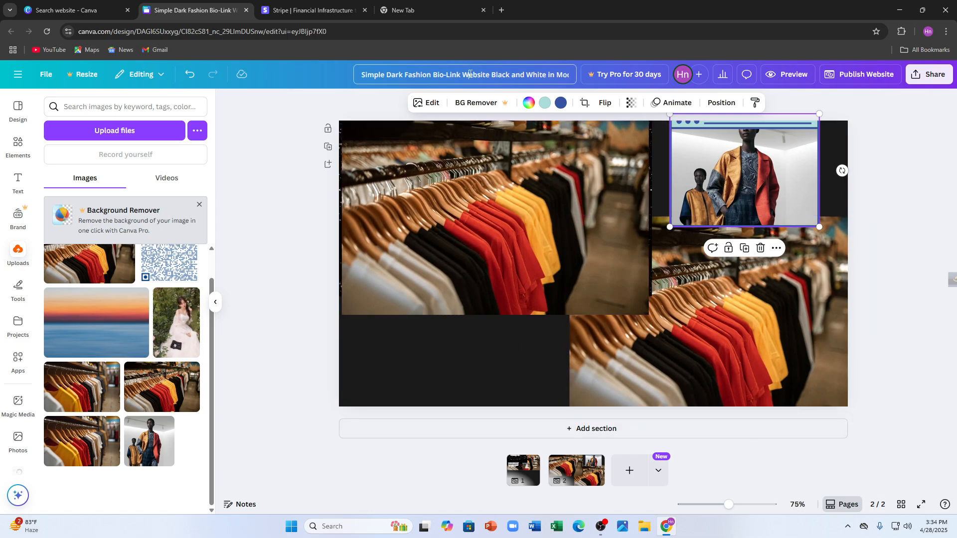
click(323, 184)
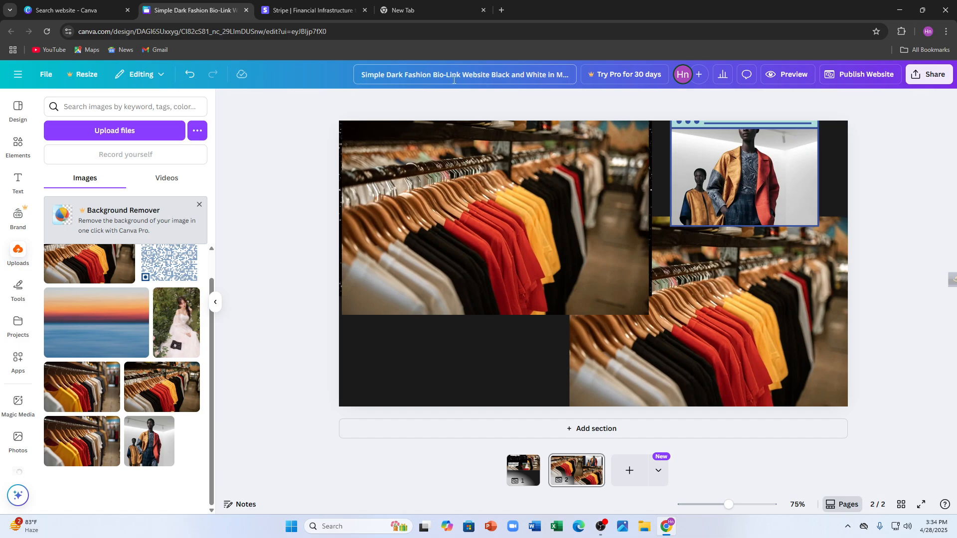
double_click(367, 75)
key(ctrl+a)
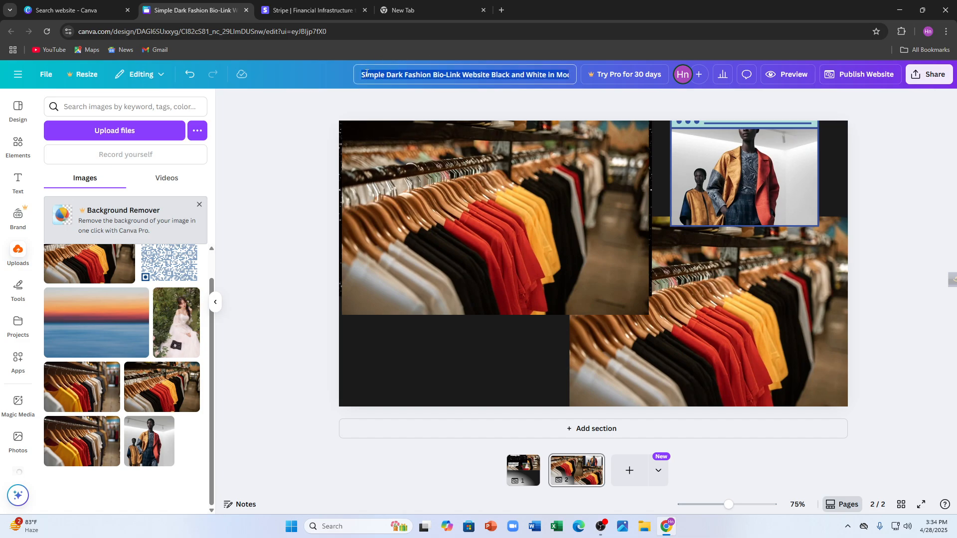
key(BackSpace)
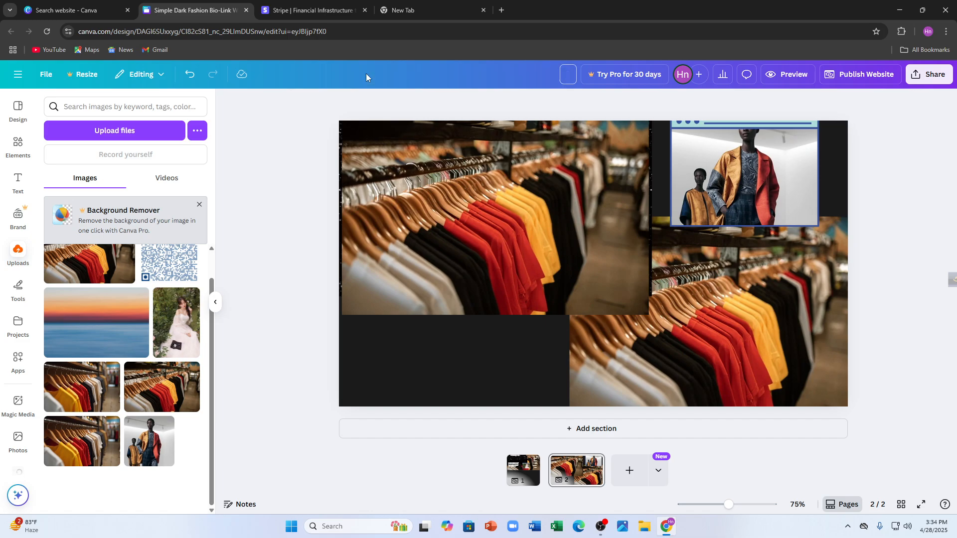
text(bvbvbnvbvbbn)
key(Return)
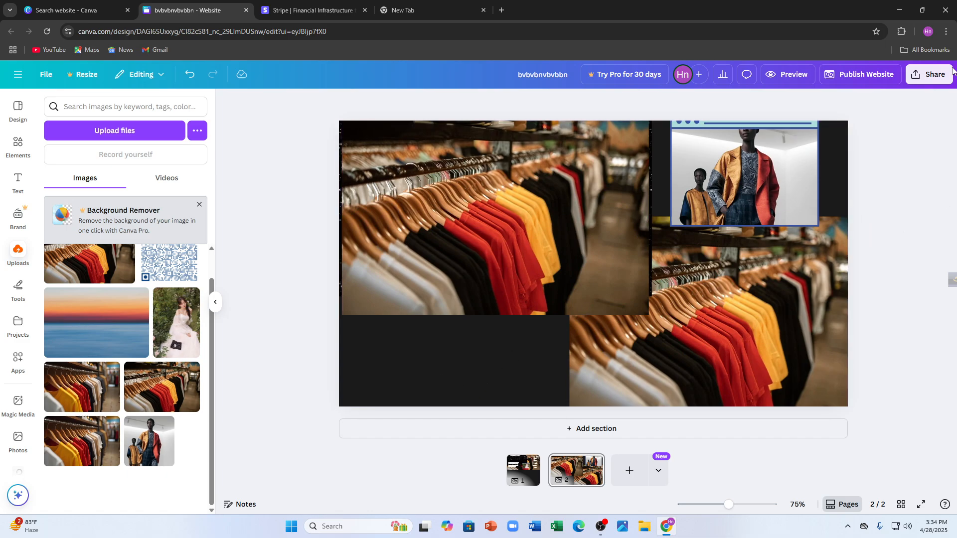
View the design's sharing options.
click(923, 75)
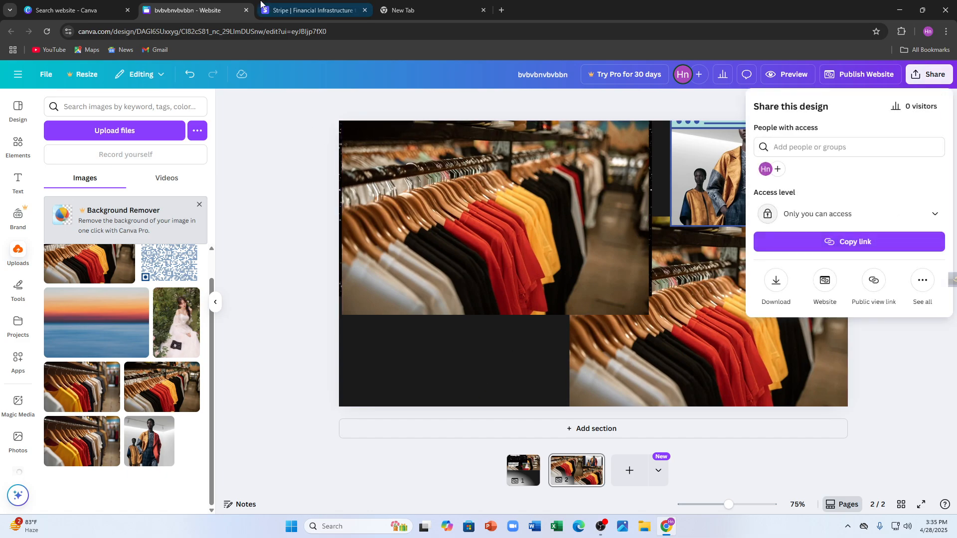
click(258, 130)
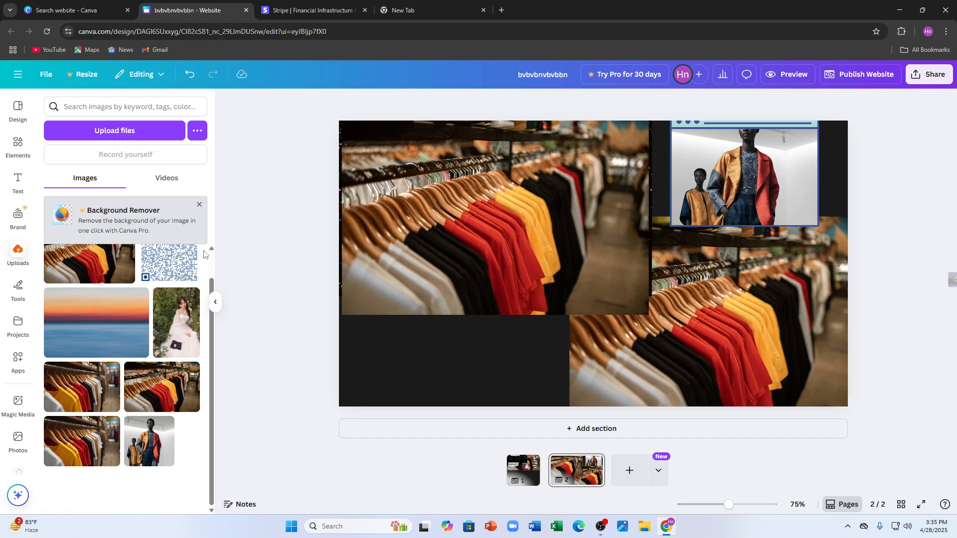
Switch to the Stripe site, go through sign-in to the sandbox dashboard and expand the Payments product section.
key(ctrl+Tab)
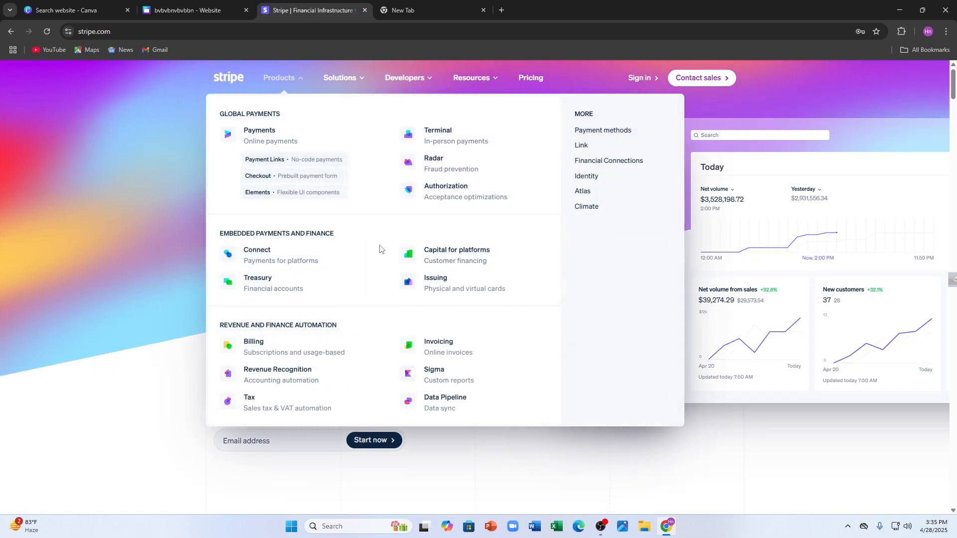
scroll(473, 388, down, 1)
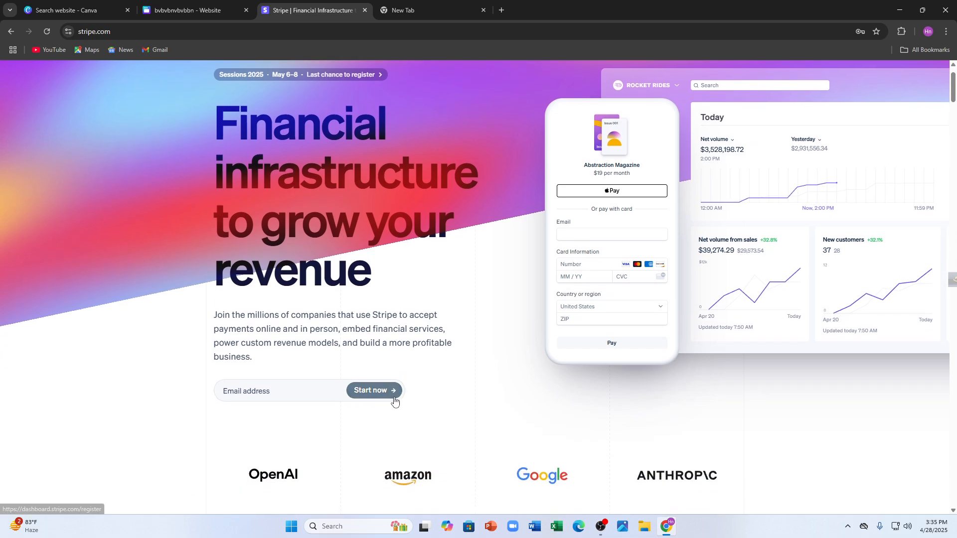
scroll(209, 274, up, 1)
click(635, 78)
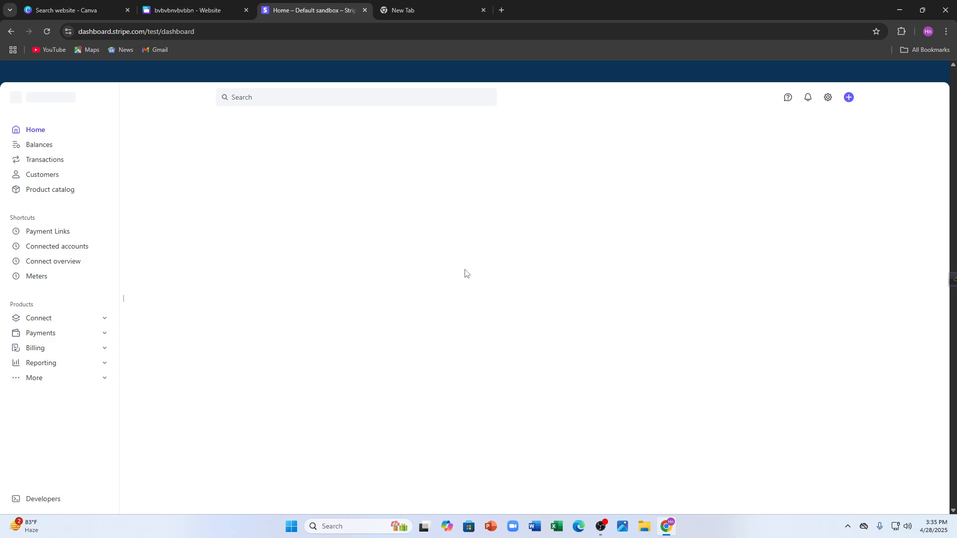
click(51, 339)
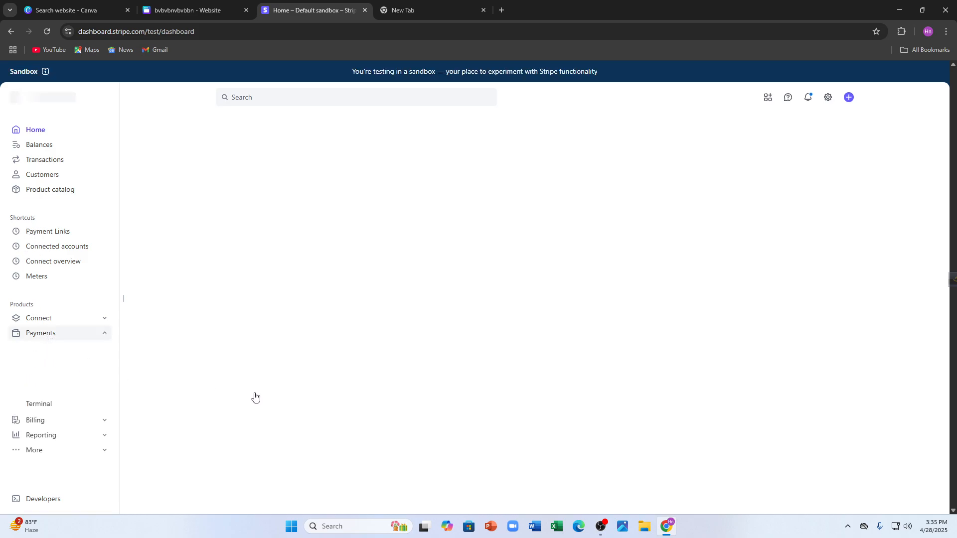
Start a new payment link for products or subscriptions in the Stripe sandbox and expand its advanced options.
click(78, 392)
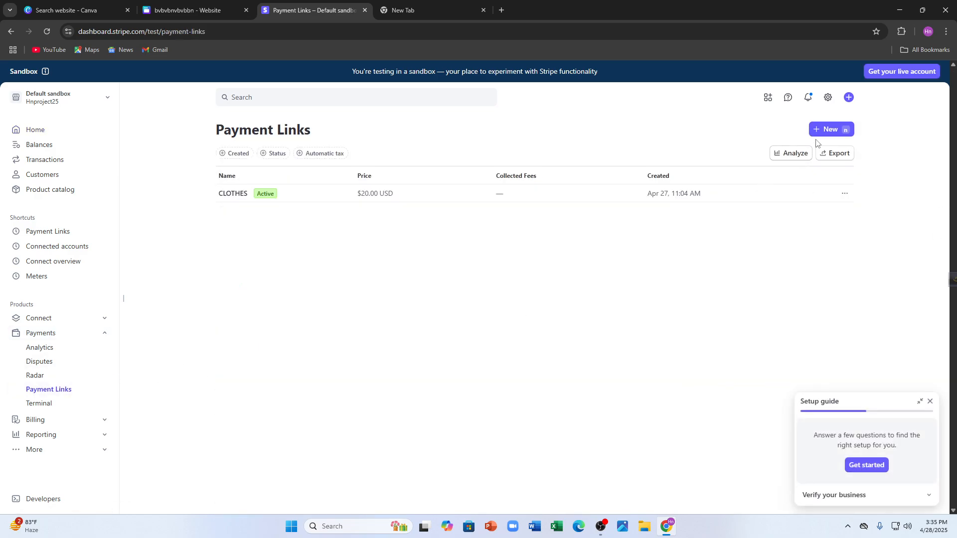
click(818, 133)
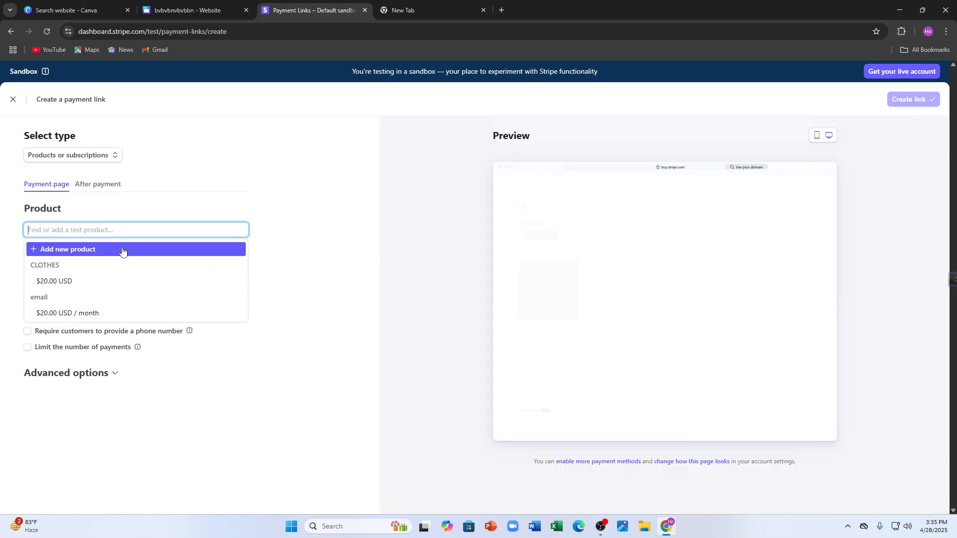
click(202, 11)
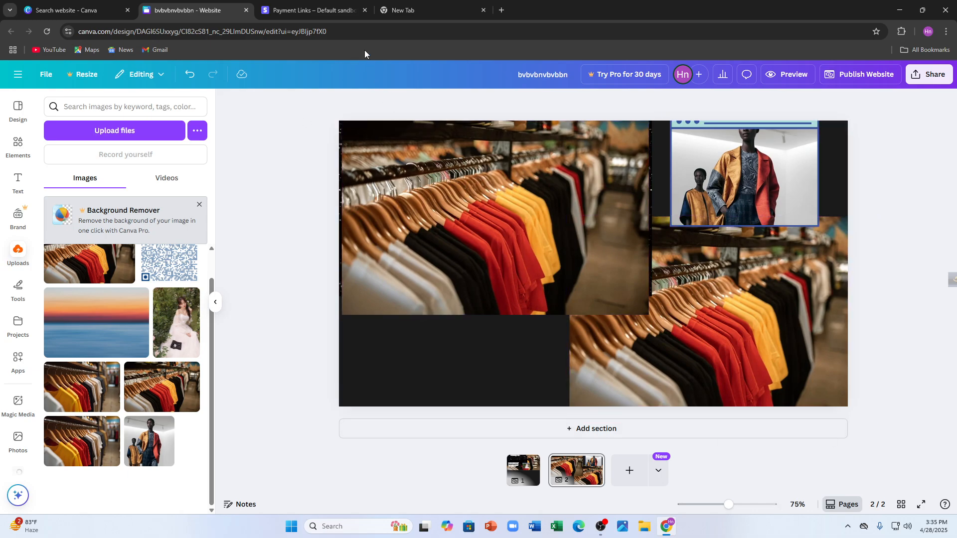
click(337, 6)
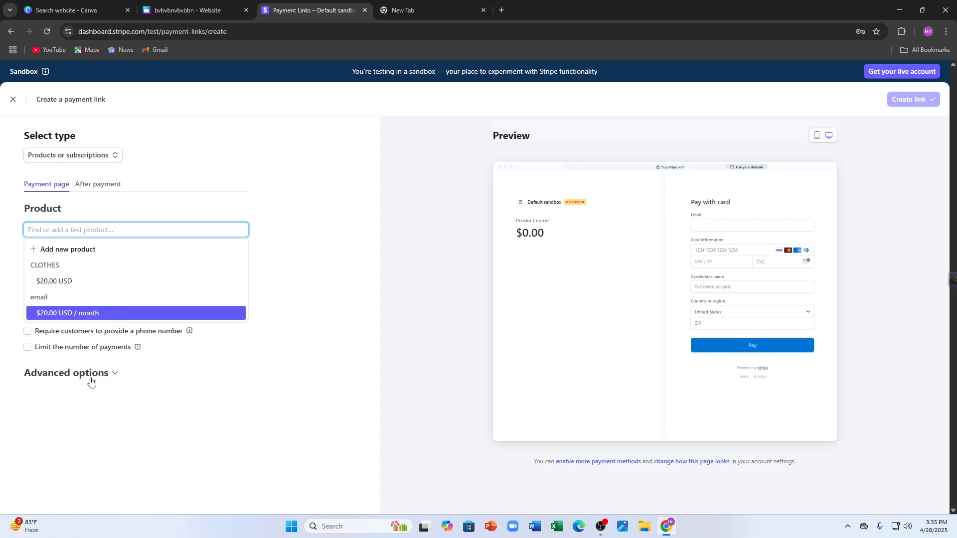
click(75, 374)
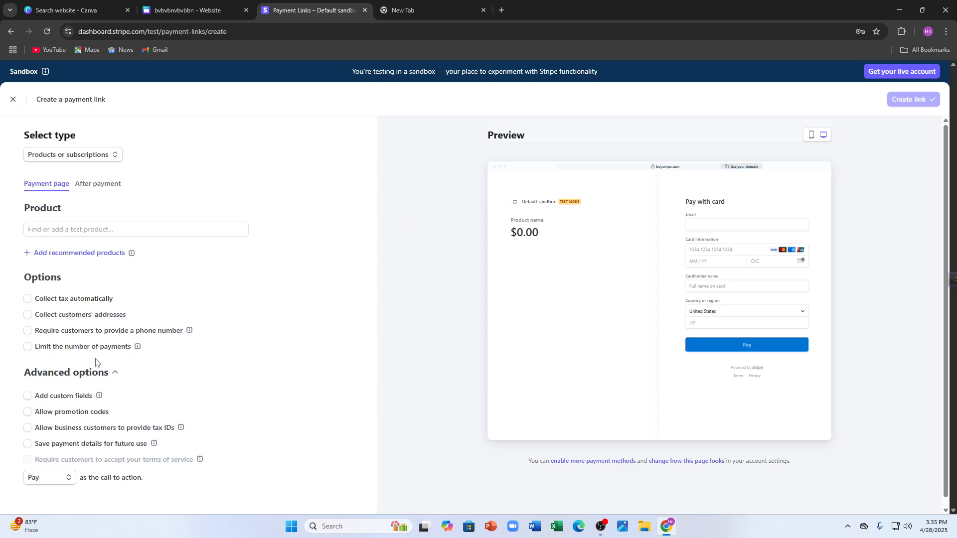
Add the existing CLOTHES product priced at $20.00 USD to the payment link and create the link.
scroll(939, 178, down, 1)
click(118, 222)
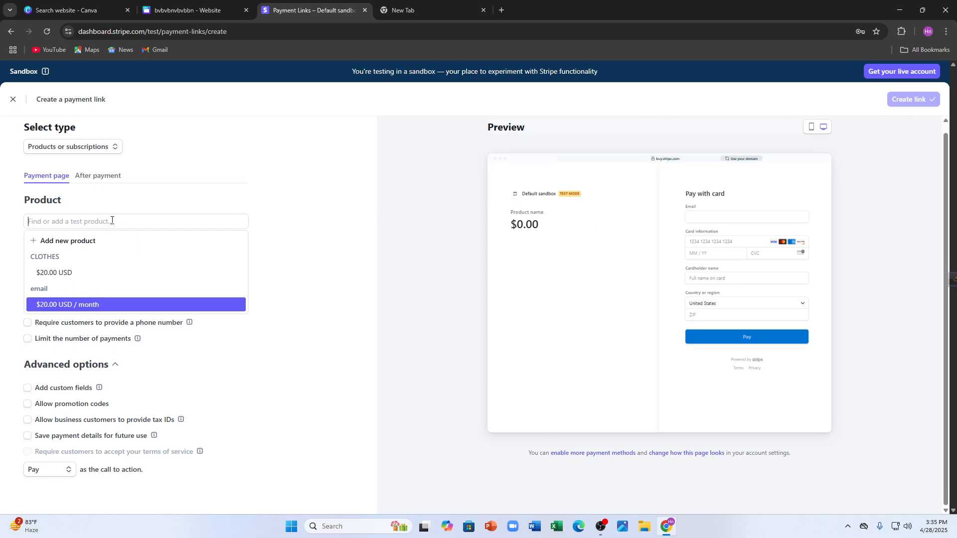
click(53, 273)
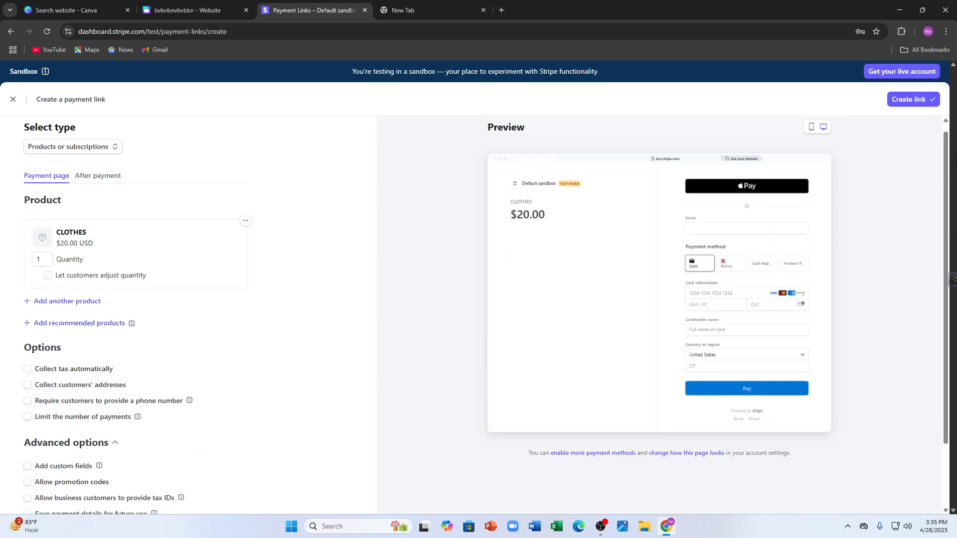
click(910, 104)
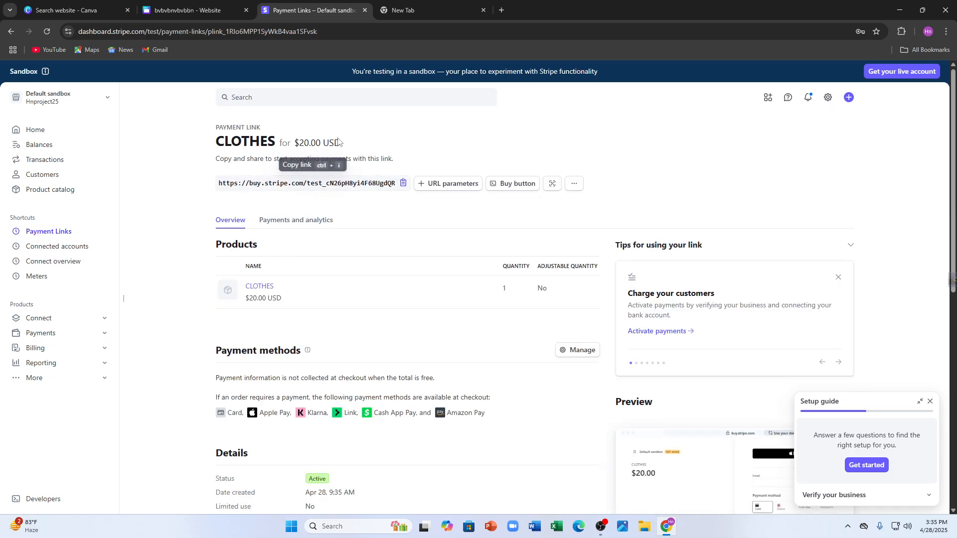
Switch back to the Canva website design and look through the uploaded images.
click(168, 5)
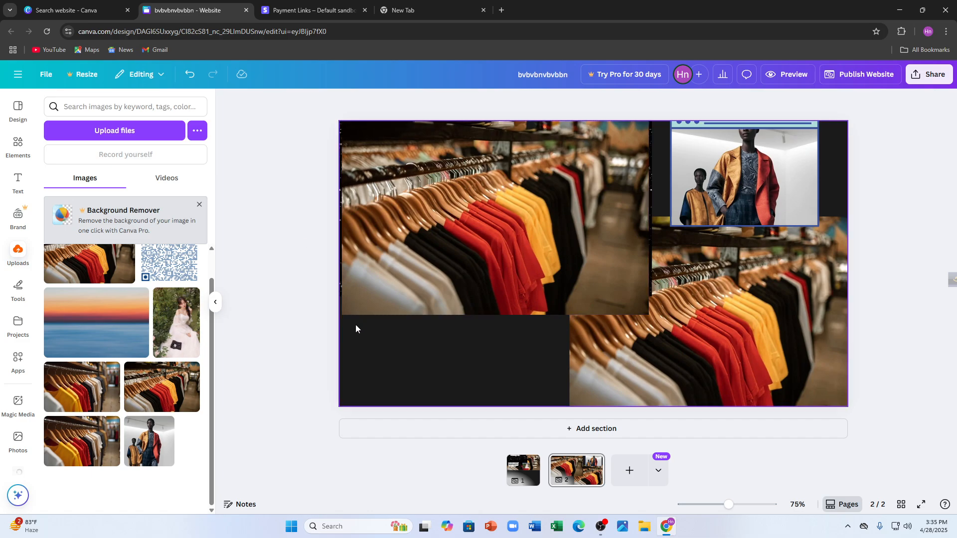
click(312, 10)
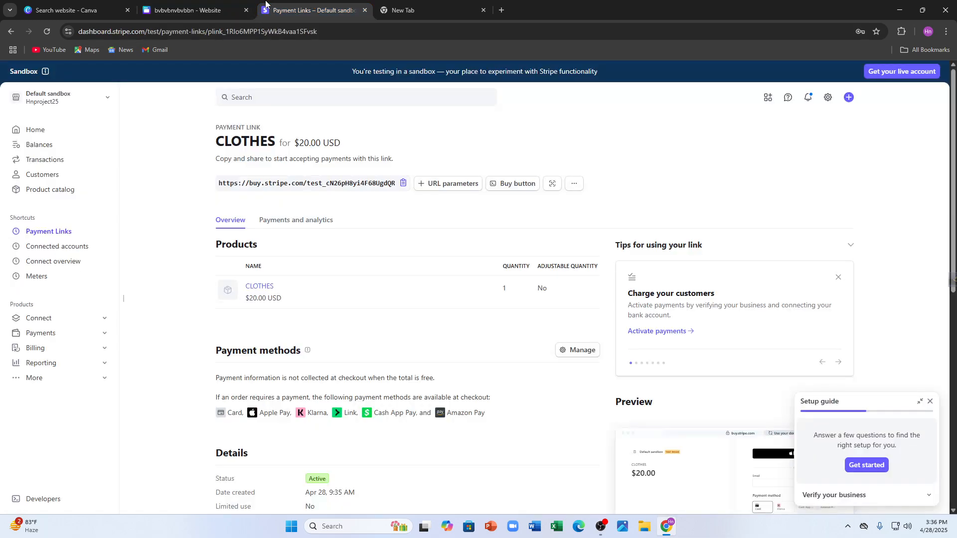
click(203, 4)
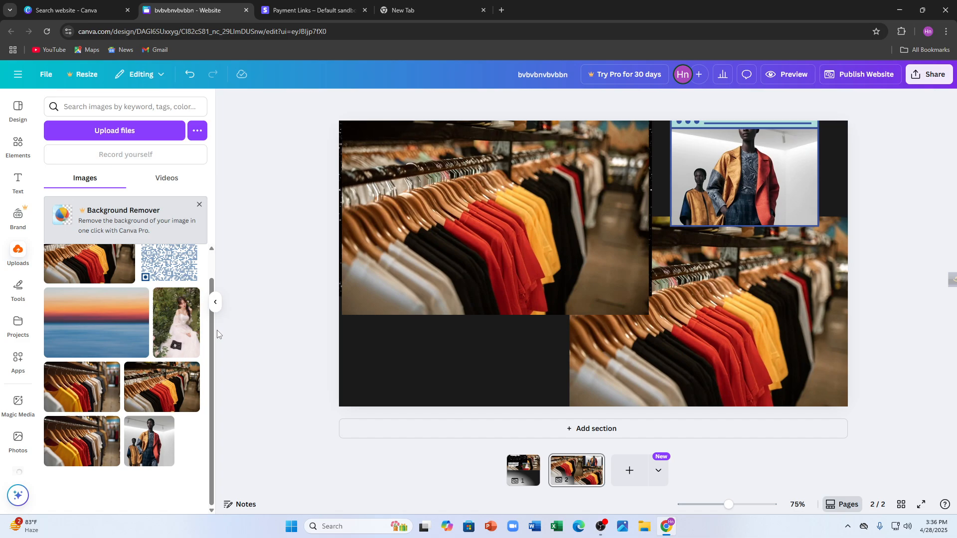
scroll(211, 363, up, 1)
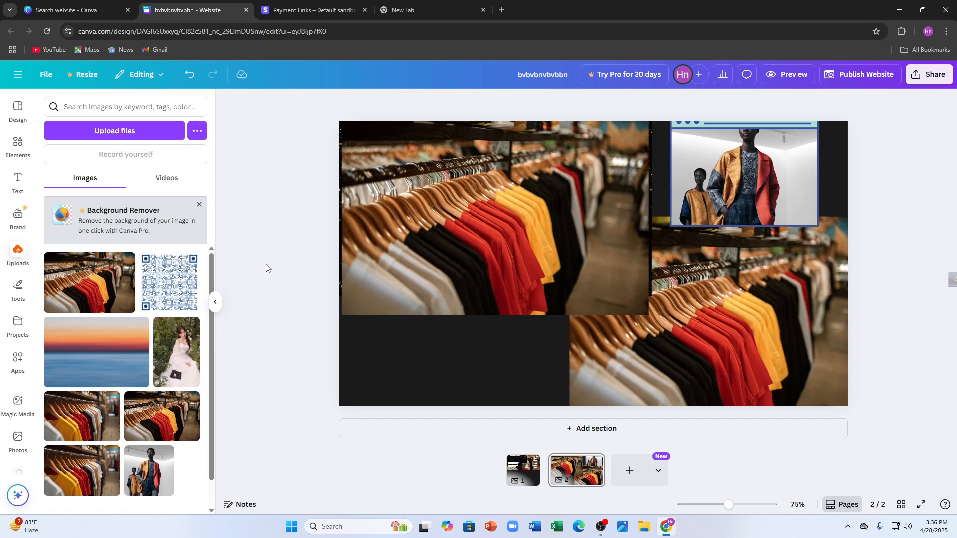
scroll(191, 341, down, 1)
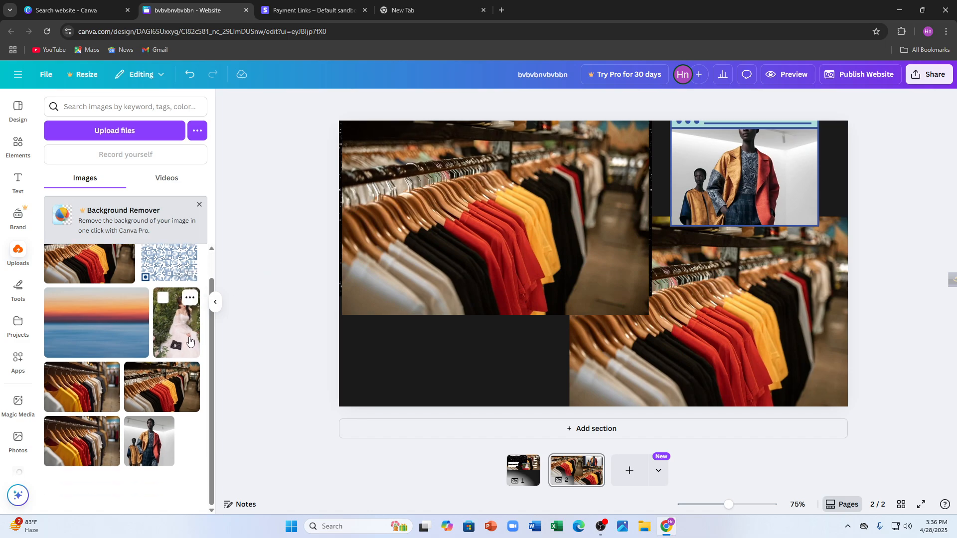